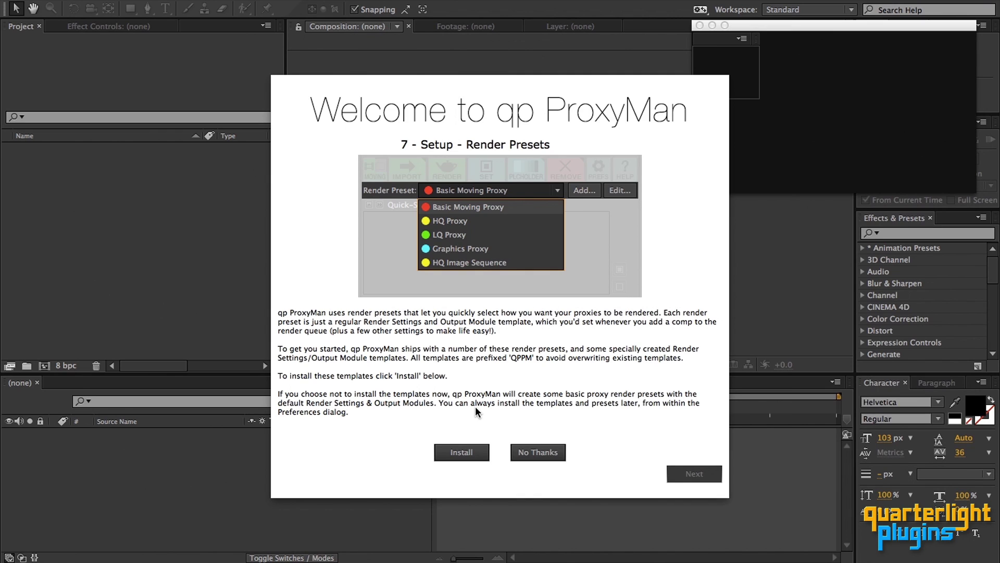
# Step: Finish the ProxyMan setup by docking its panel and applying the preference changes
pyautogui.click(475, 405)
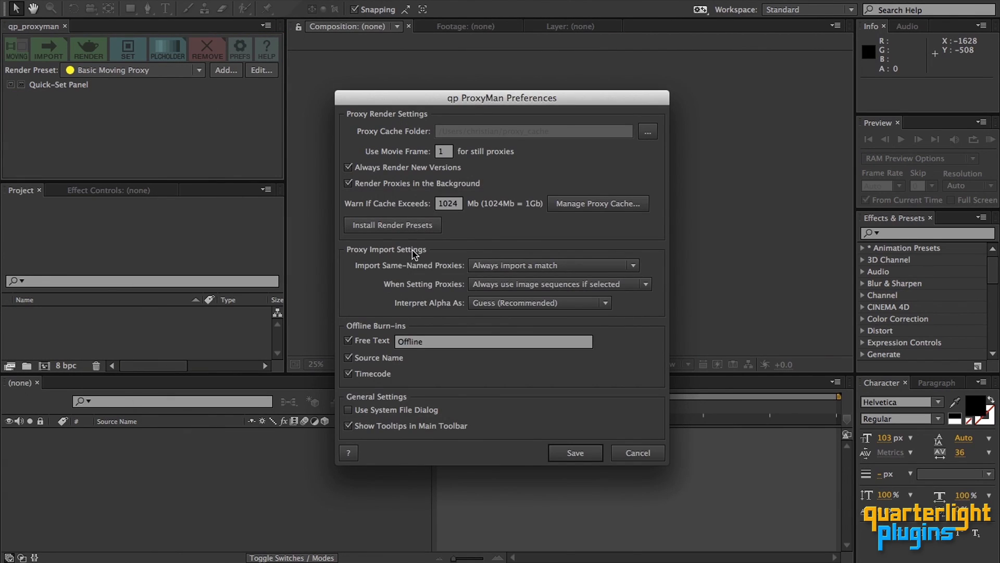
pyautogui.click(596, 454)
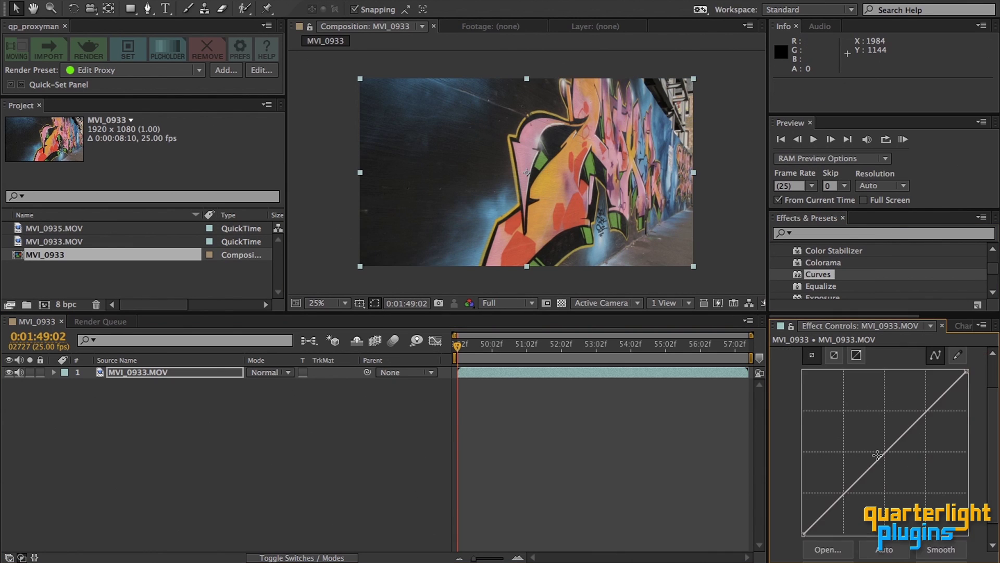
pyautogui.moveTo(847, 490); pyautogui.dragTo(849, 505)
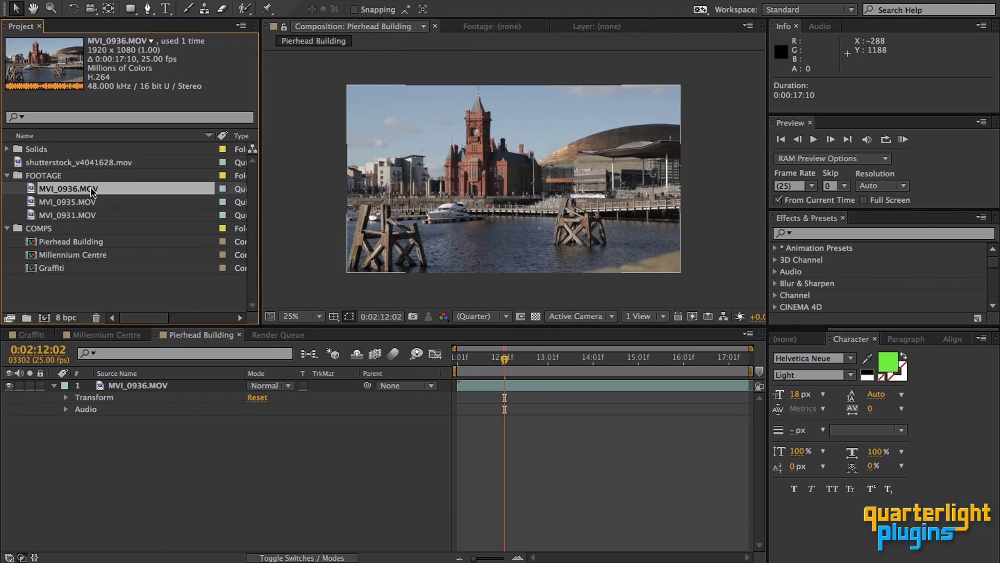
# Step: Render a movie proxy of MVI_0936.MOV into a new 'proxies' folder with a '_prox' name suffix
pyautogui.rightClick(92, 192)
pyautogui.moveTo(250, 248)
pyautogui.click(307, 265)
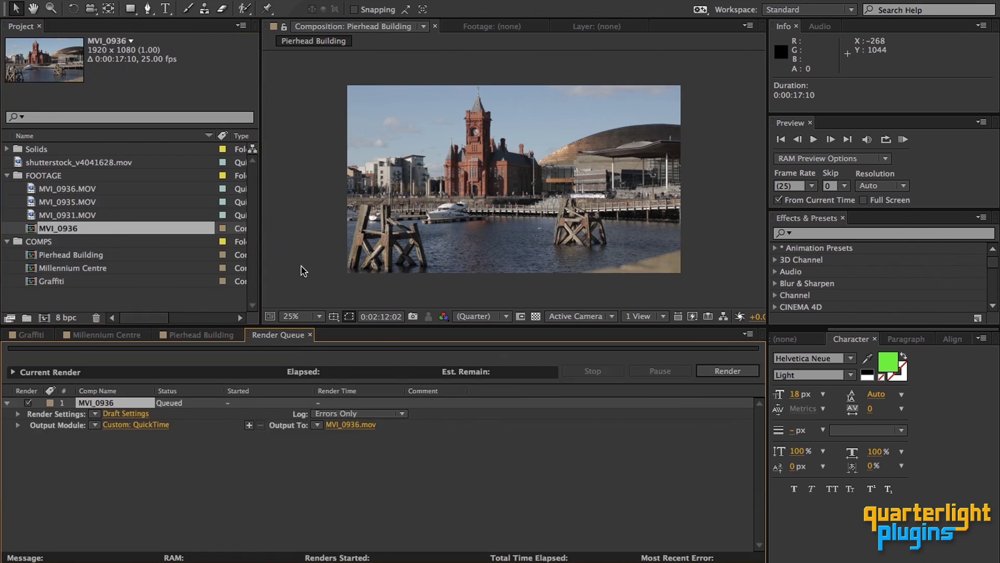
pyautogui.click(342, 425)
pyautogui.click(319, 450)
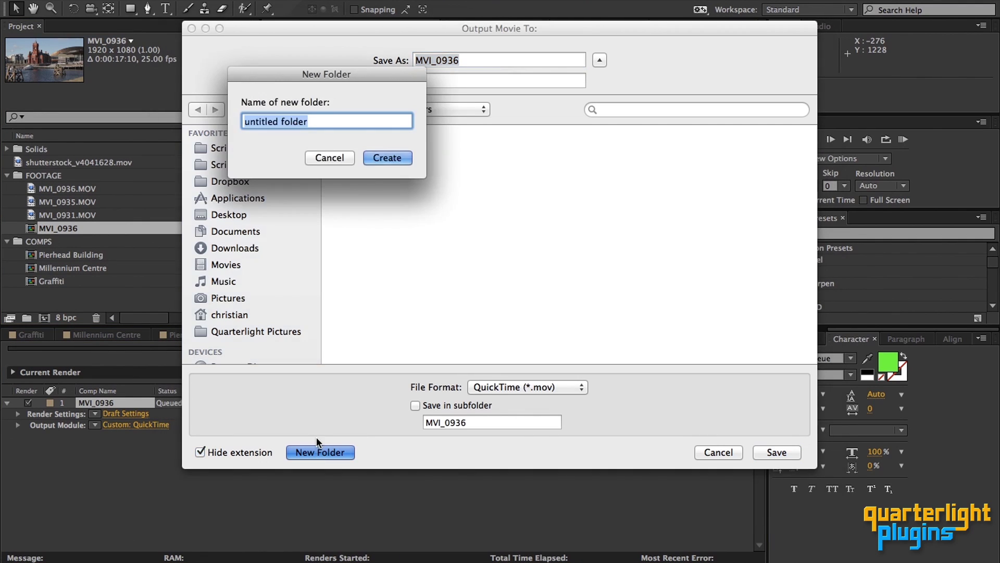
pyautogui.write('proxies')
pyautogui.press('Return')
pyautogui.press('Right')
pyautogui.write('_prox')
pyautogui.click(776, 451)
pyautogui.click(725, 370)
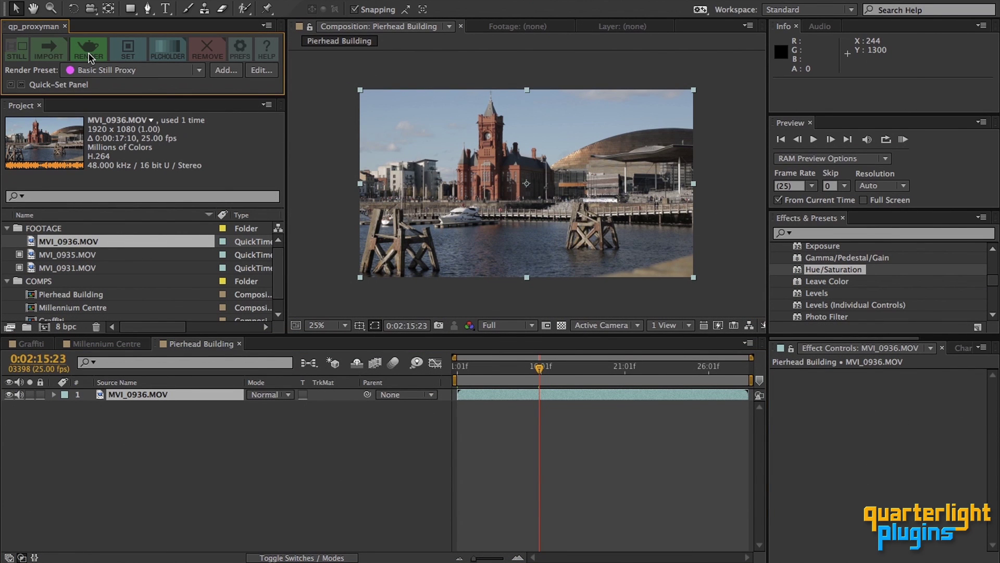
# Step: Import MVI_0933.MOV and MVI_0935.MOV through ProxyMan with background proxy renders
pyautogui.click(89, 57)
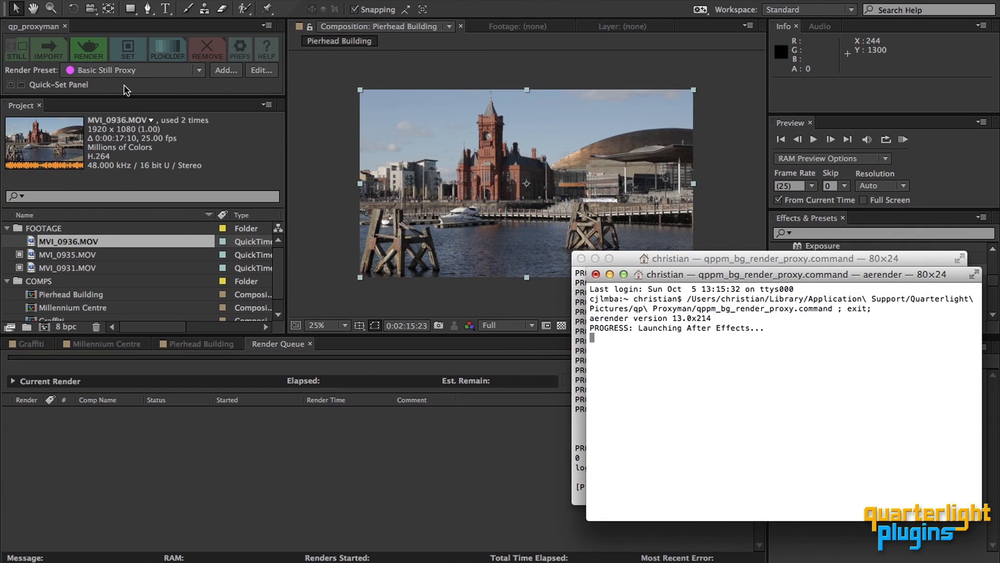
pyautogui.click(312, 267)
pyautogui.click(208, 345)
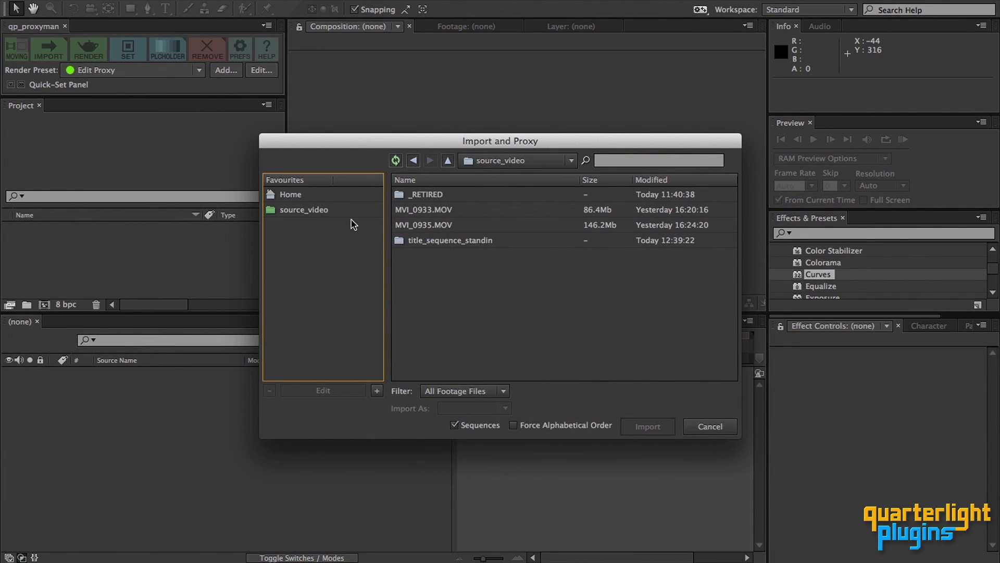
pyautogui.click(439, 211)
pyautogui.keyDown('shift'); pyautogui.click(439, 225); pyautogui.keyUp('shift')
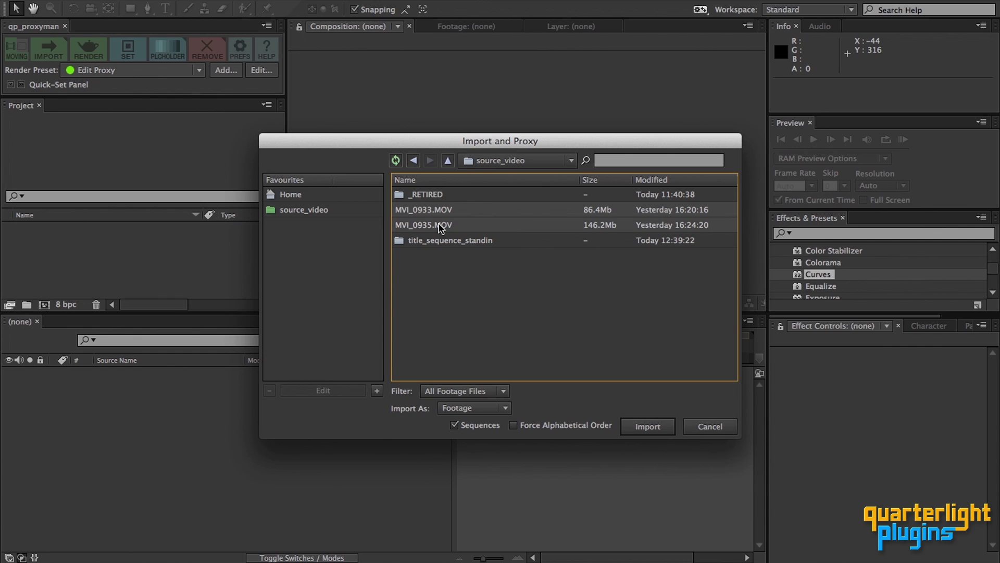
pyautogui.click(659, 427)
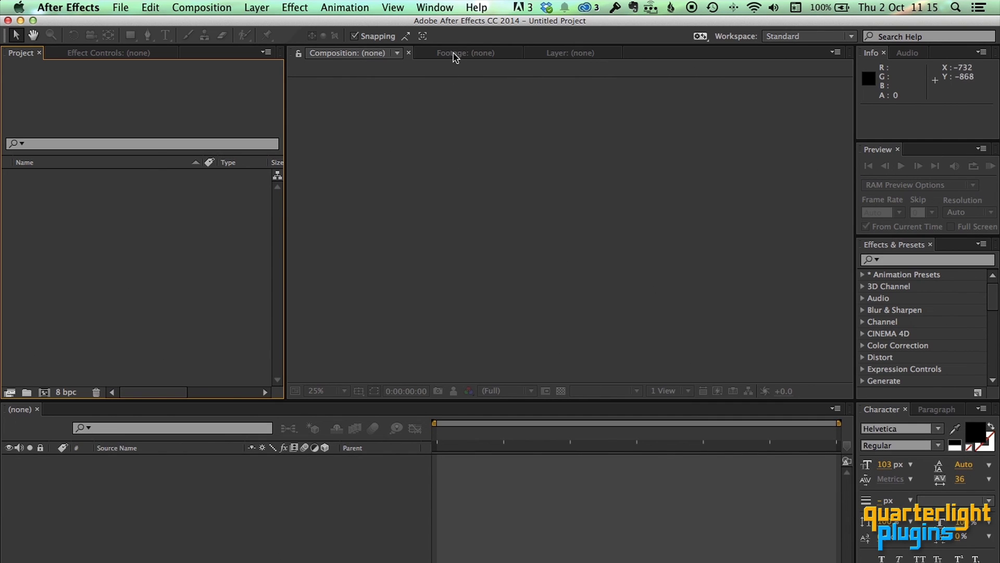
# Step: Launch qp_proxyman.jsxbin and enable Allow Scripts to Write Files and Access Network in General preferences
pyautogui.click(435, 7)
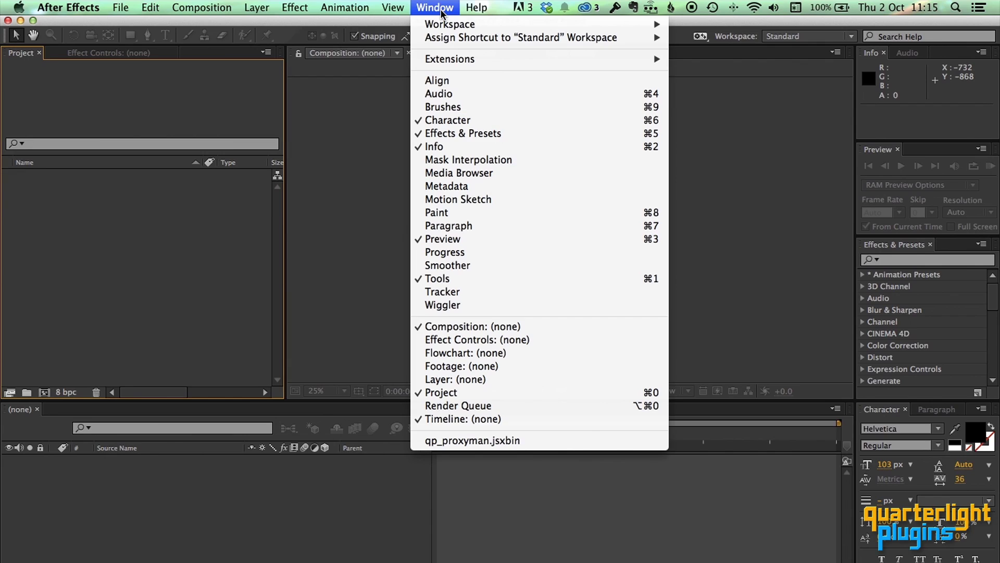
pyautogui.click(501, 441)
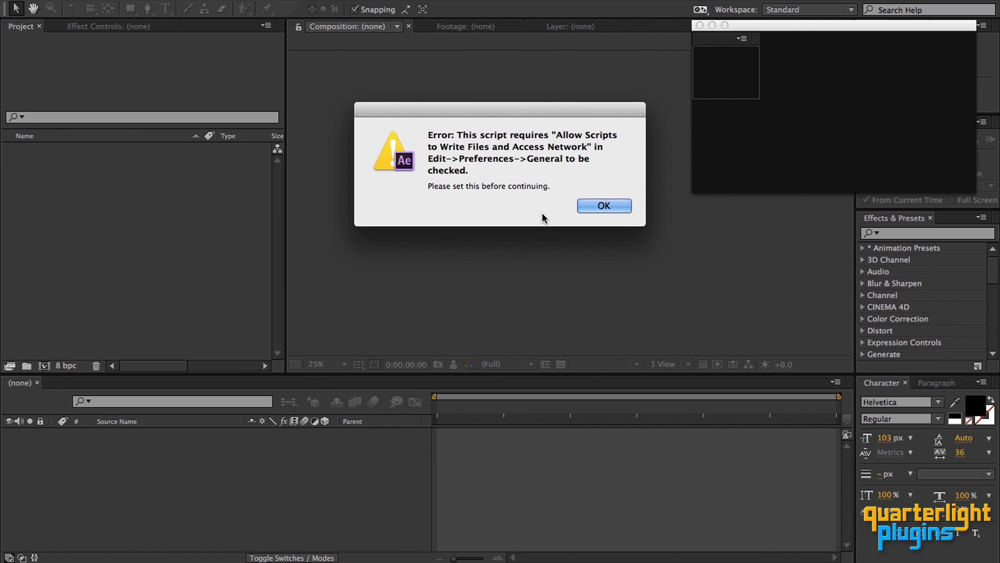
pyautogui.click(601, 206)
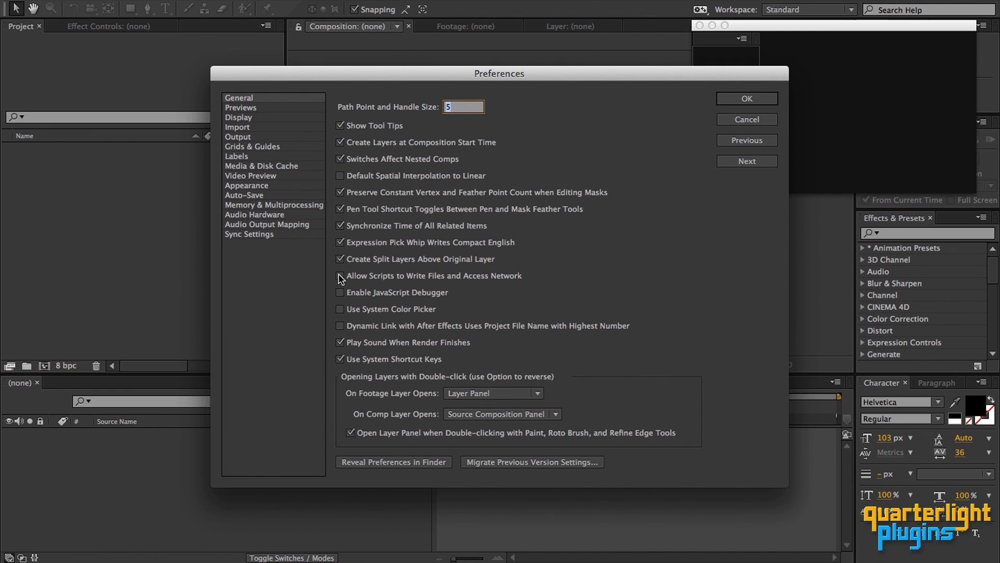
pyautogui.click(340, 277)
pyautogui.click(758, 100)
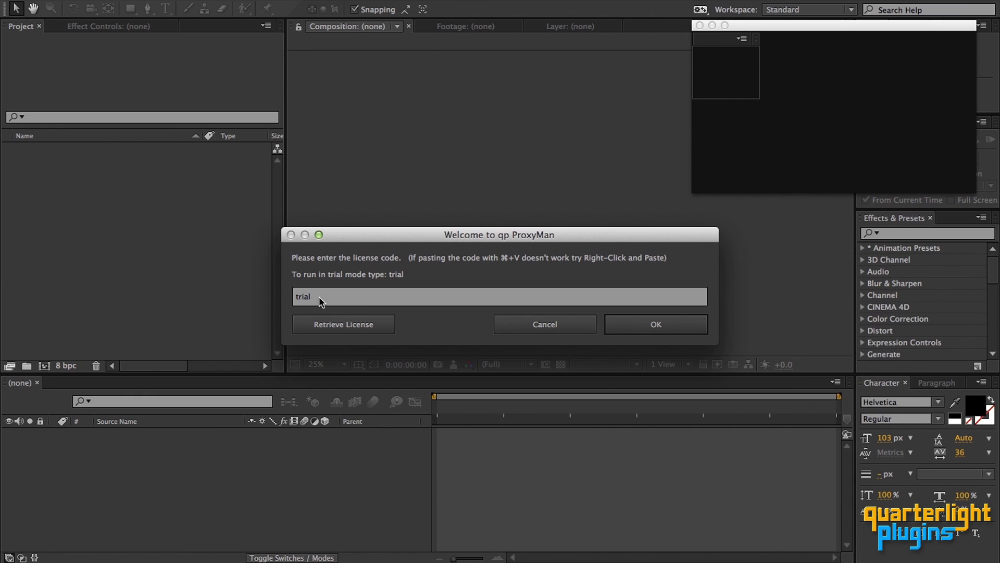
# Step: Replace 'trial' in the licence field with the pasted licence code and confirm the registration
pyautogui.moveTo(320, 302); pyautogui.dragTo(290, 303)
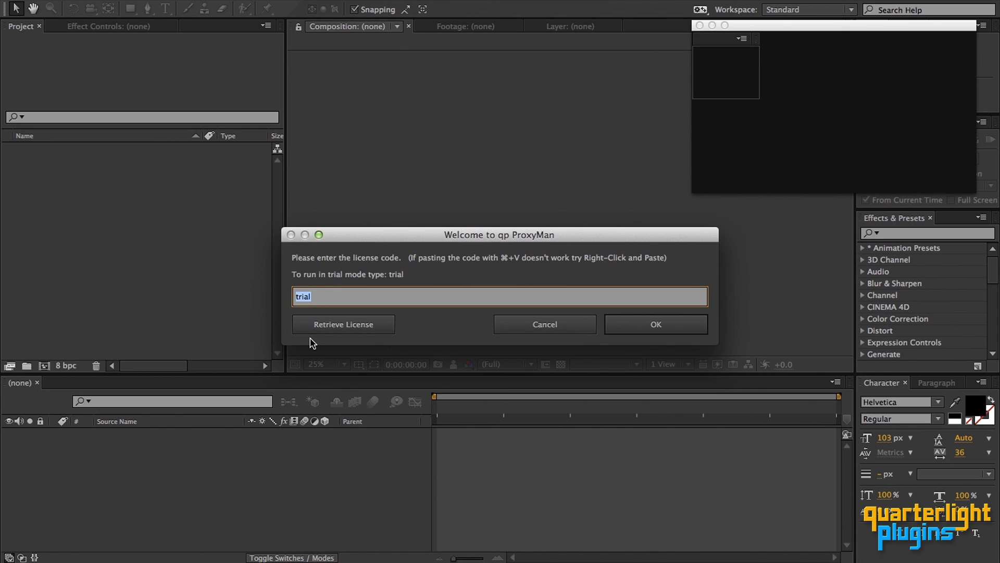
pyautogui.press('super+v')
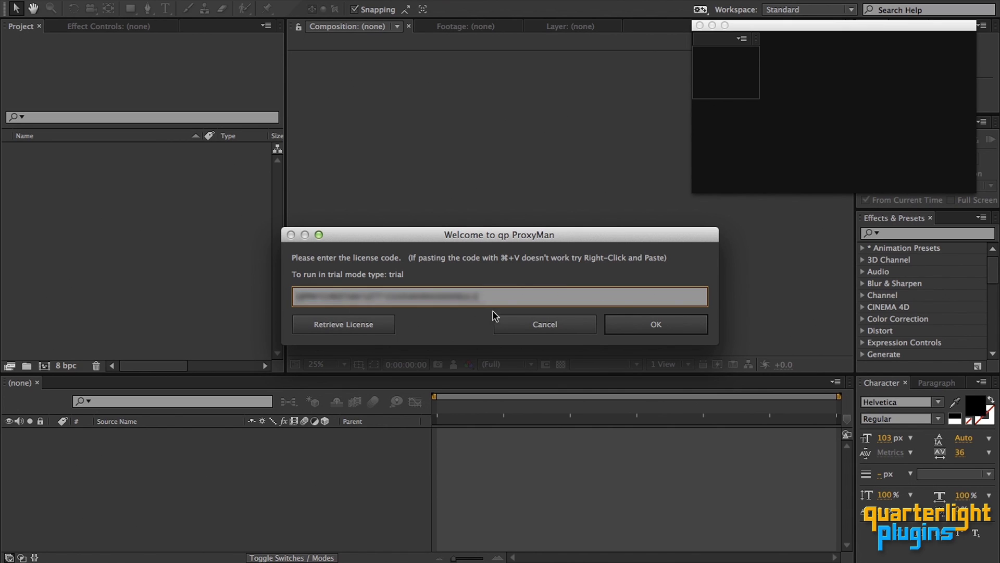
pyautogui.click(644, 324)
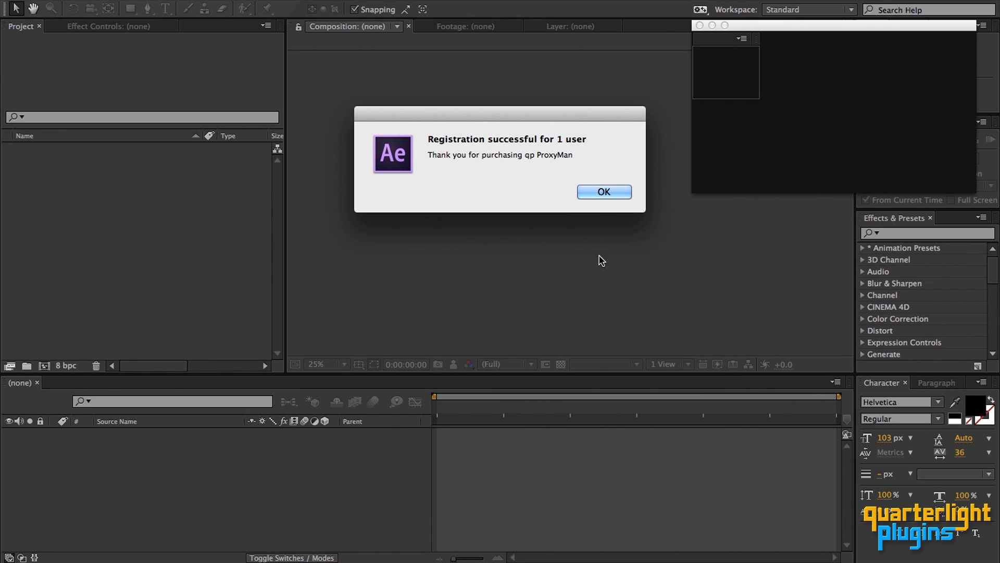
pyautogui.click(600, 202)
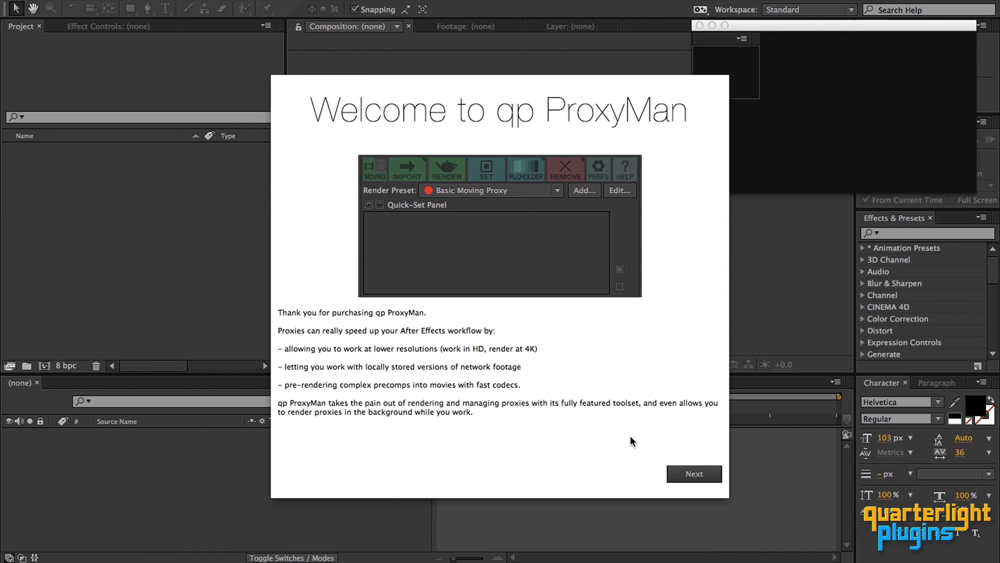
# Step: Page through the welcome tour and choose the proxy_cache folder as the proxy cache
pyautogui.click(685, 472)
pyautogui.click(685, 472)
pyautogui.click(685, 471)
pyautogui.click(685, 472)
pyautogui.click(686, 471)
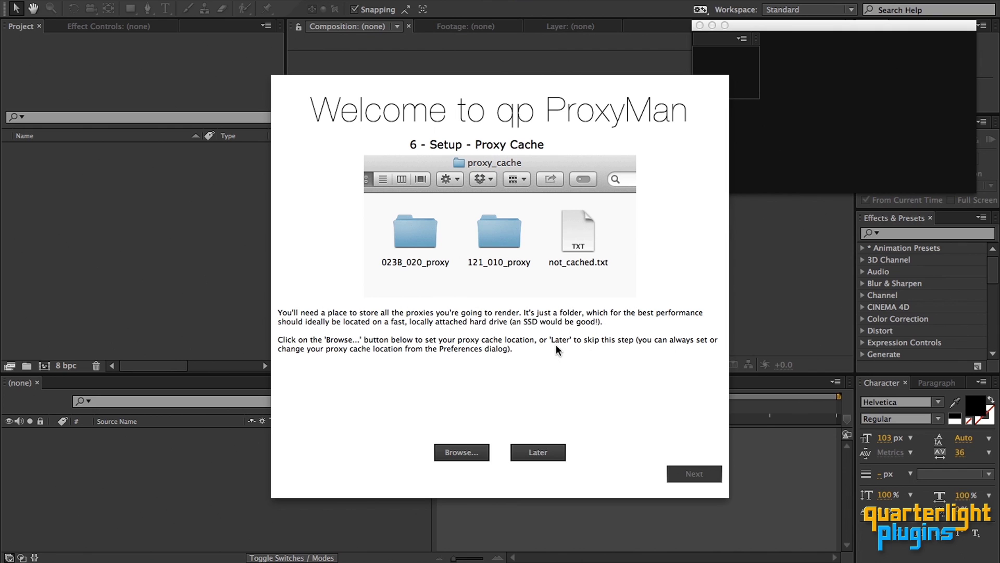
pyautogui.click(453, 451)
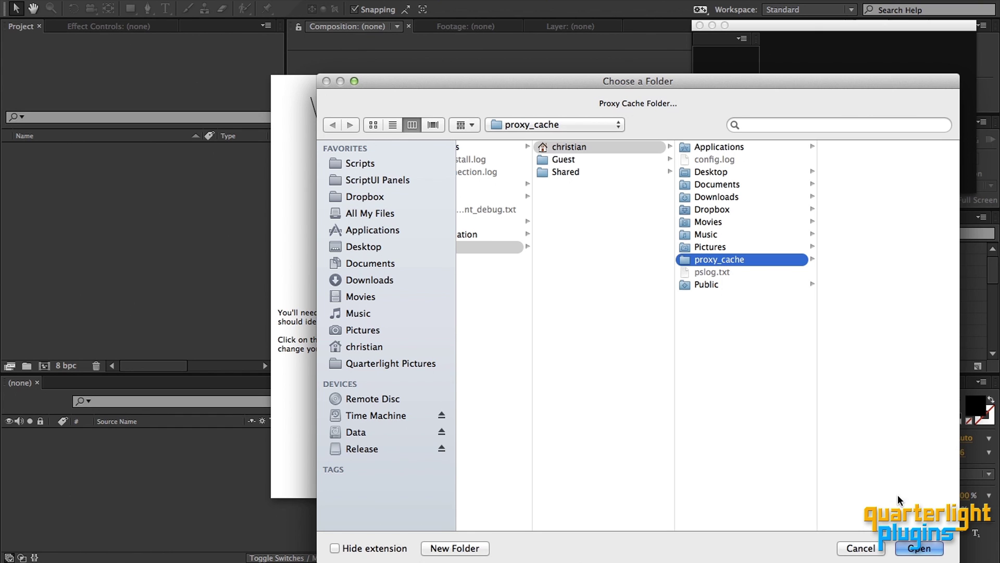
pyautogui.click(921, 548)
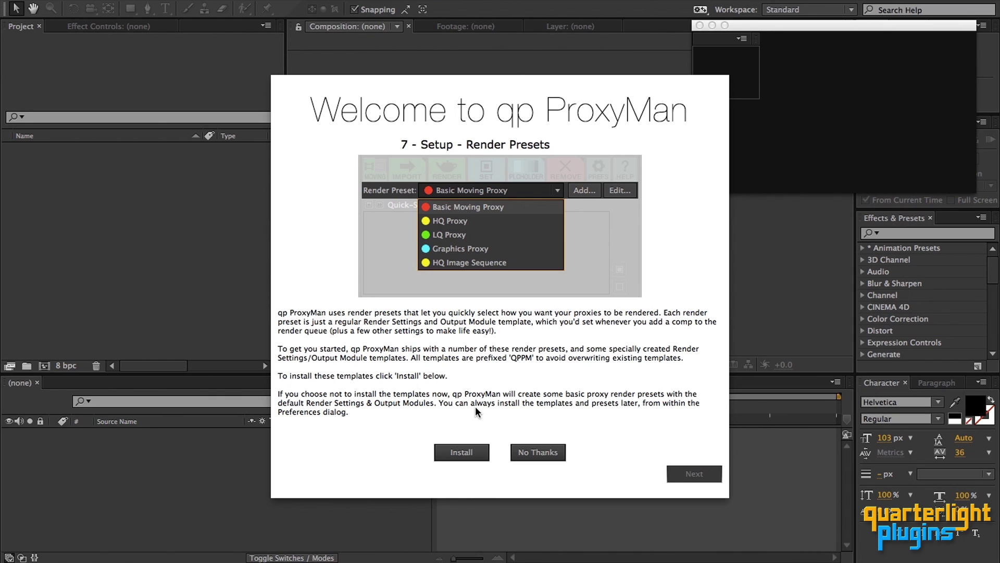
# Step: Install the QPPM render templates and arrange the ProxyMan and Project panels
pyautogui.click(467, 451)
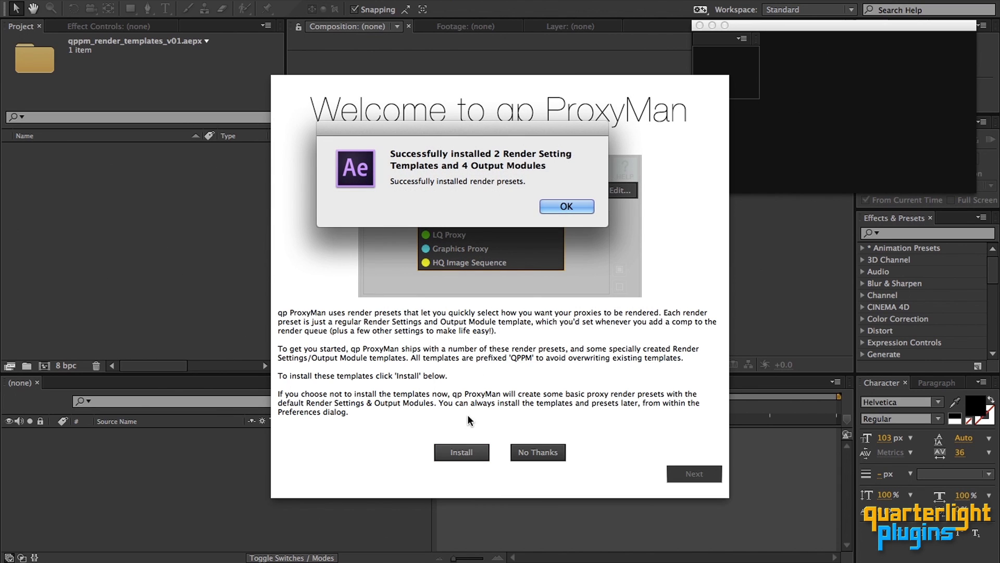
pyautogui.click(543, 204)
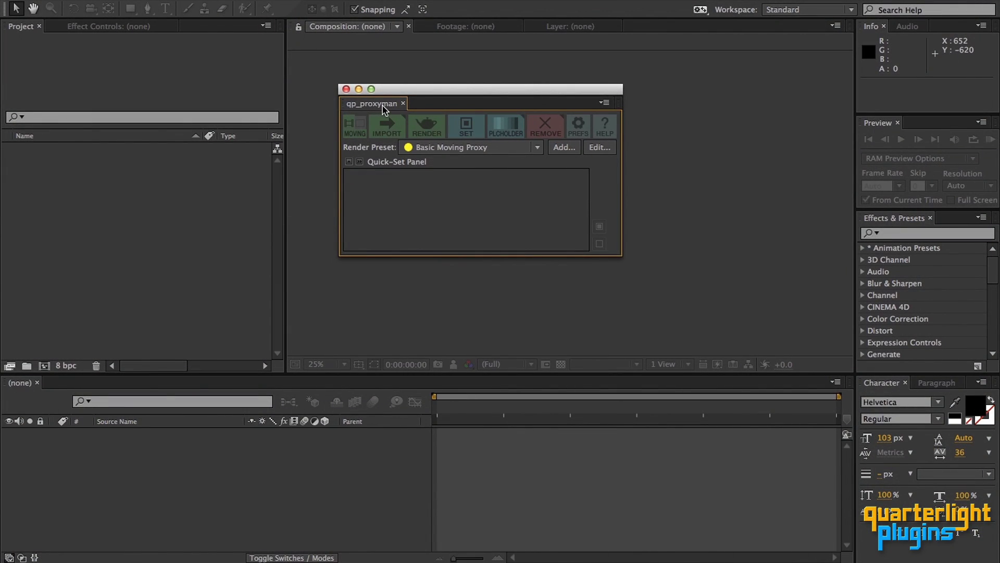
pyautogui.moveTo(383, 108); pyautogui.dragTo(171, 41)
pyautogui.moveTo(148, 195); pyautogui.dragTo(148, 182)
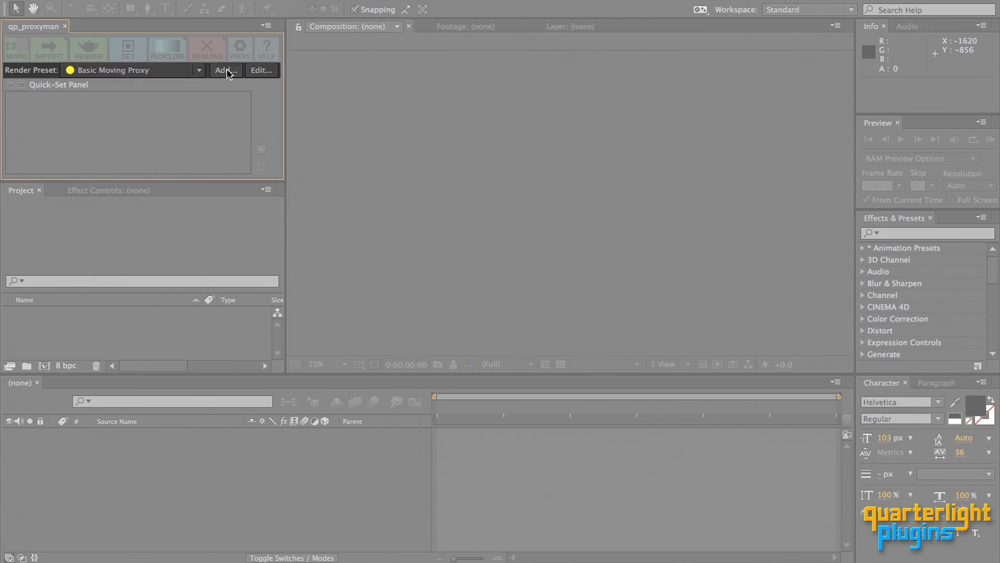
# Step: Undock the Quick-Set Panel, re-dock it by closing its floating window, and collapse it
pyautogui.moveTo(192, 73)
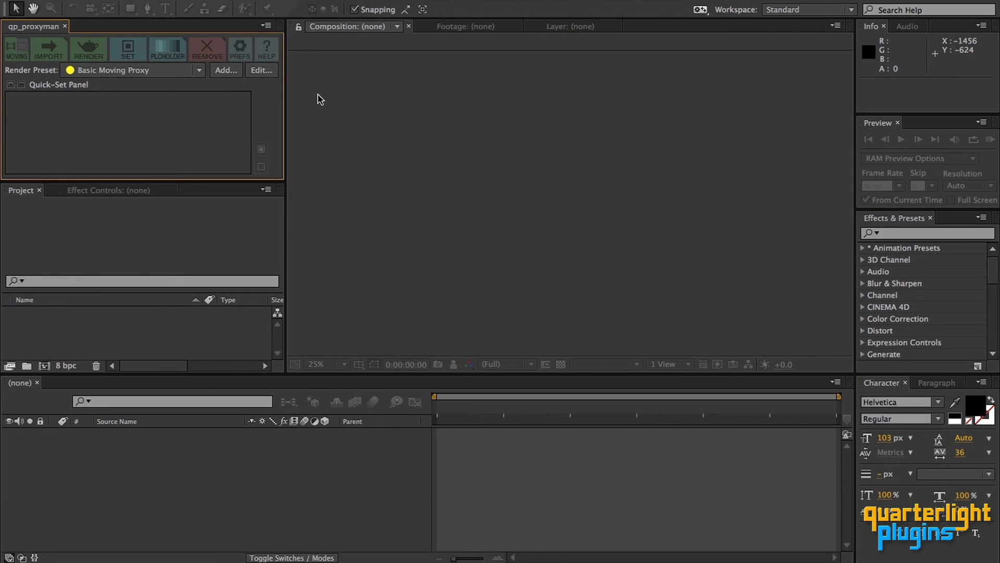
pyautogui.click(21, 85)
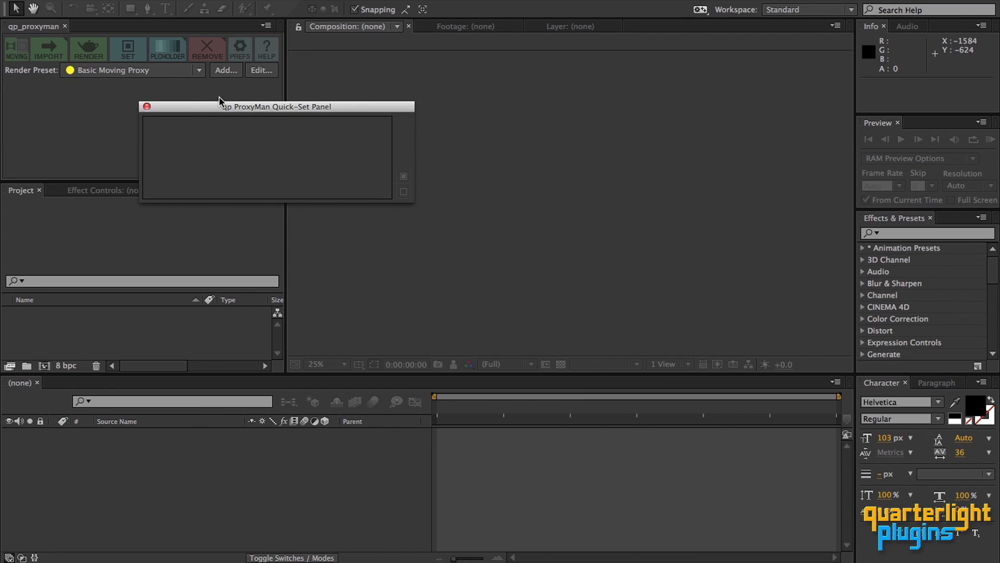
pyautogui.moveTo(219, 99); pyautogui.dragTo(348, 105)
pyautogui.click(275, 106)
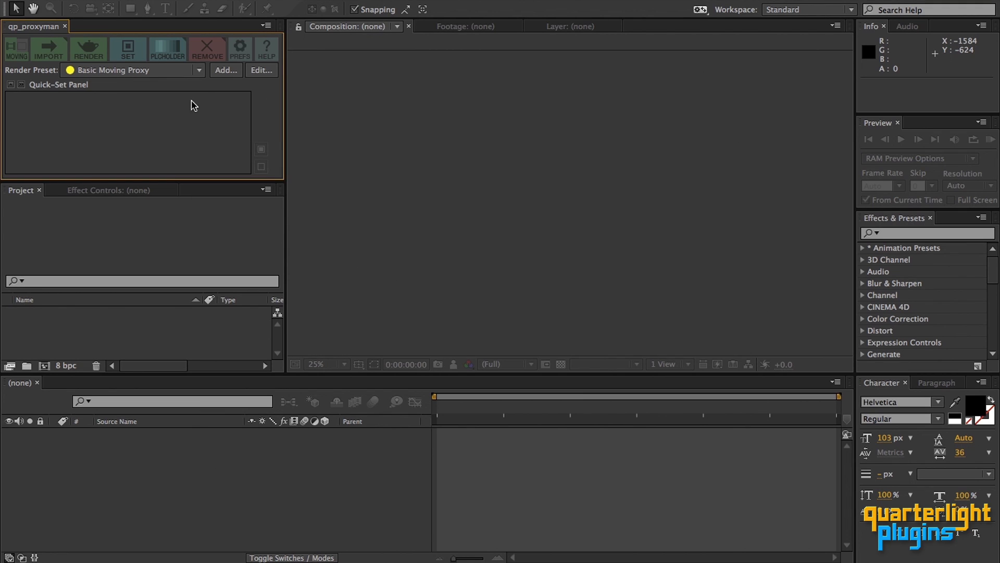
pyautogui.click(11, 84)
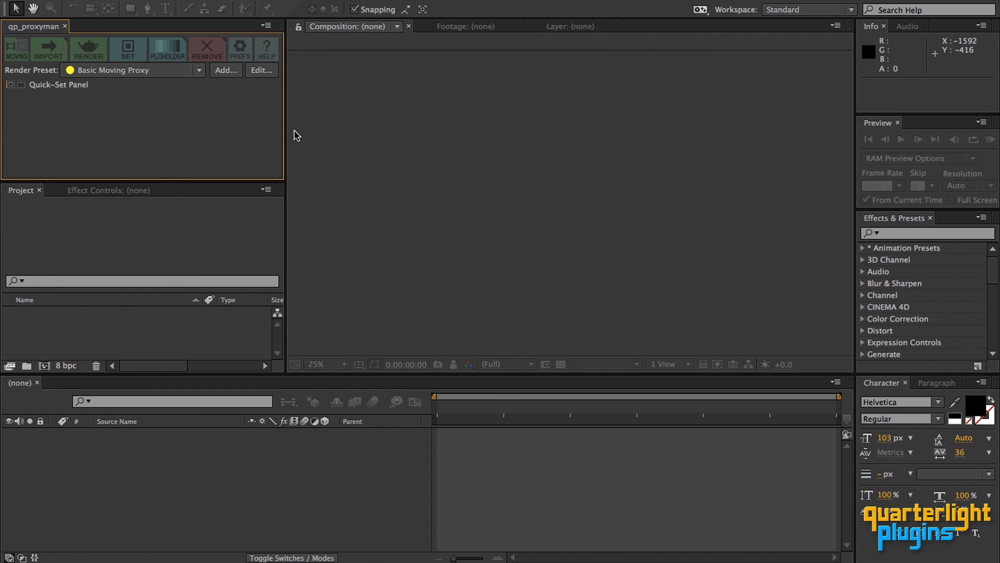
# Step: In ProxyMan Preferences, set proxy_cache as the proxy cache folder
pyautogui.click(246, 52)
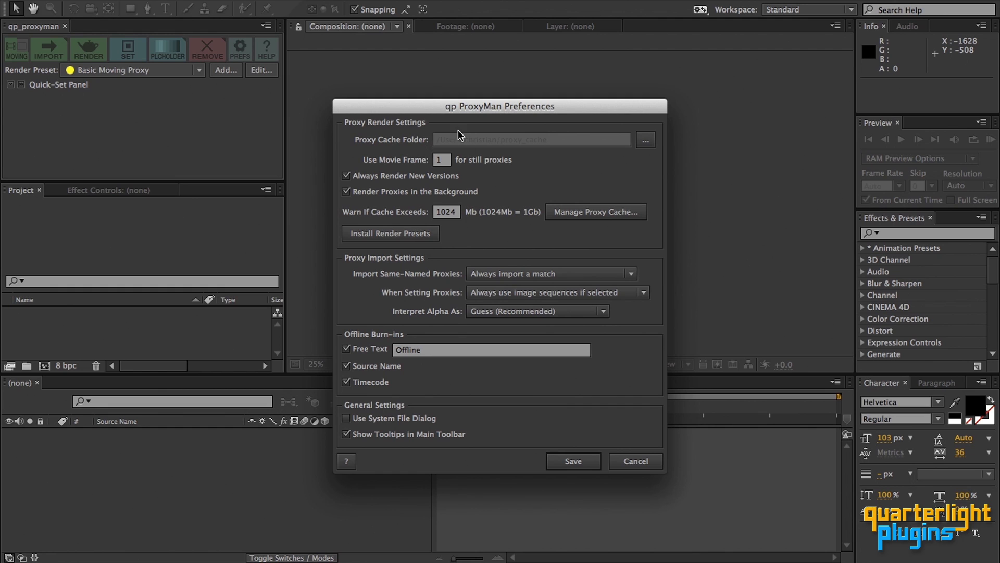
pyautogui.moveTo(458, 110); pyautogui.dragTo(461, 103)
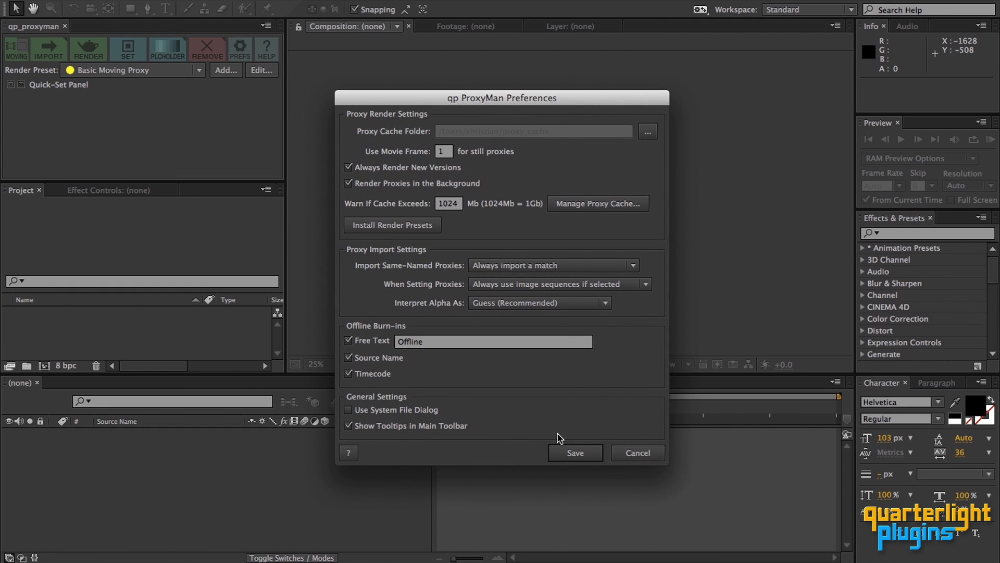
pyautogui.click(348, 452)
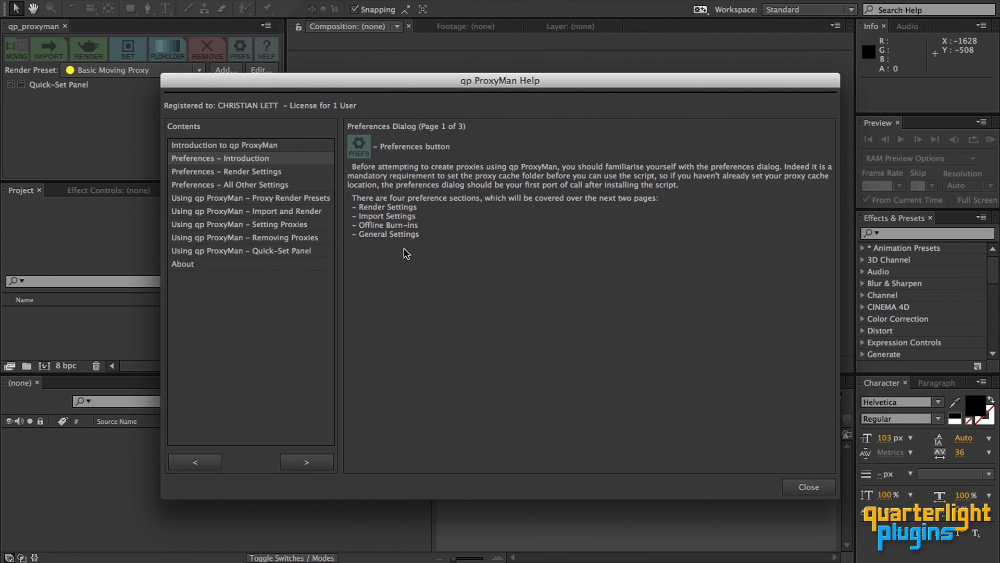
pyautogui.click(797, 490)
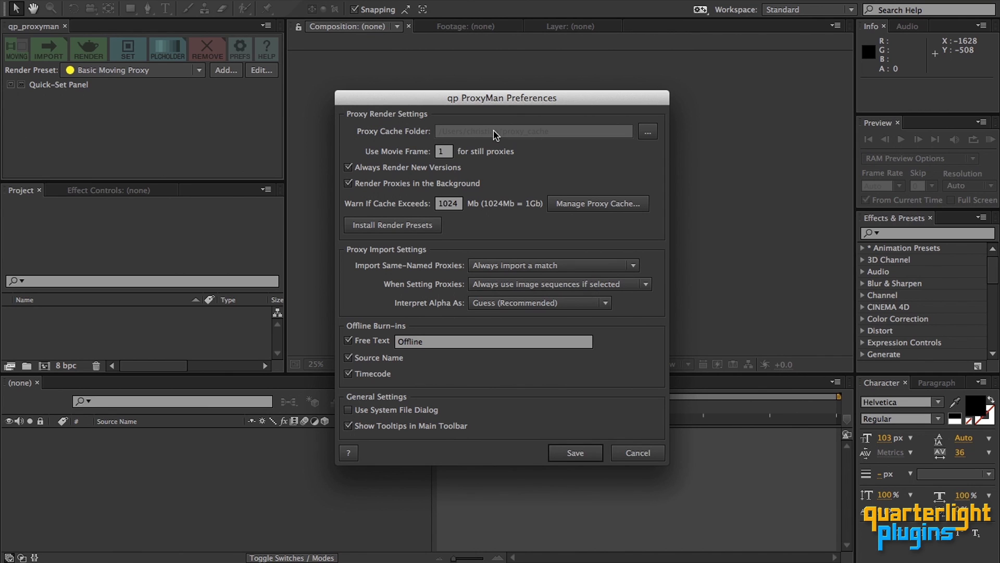
pyautogui.click(648, 132)
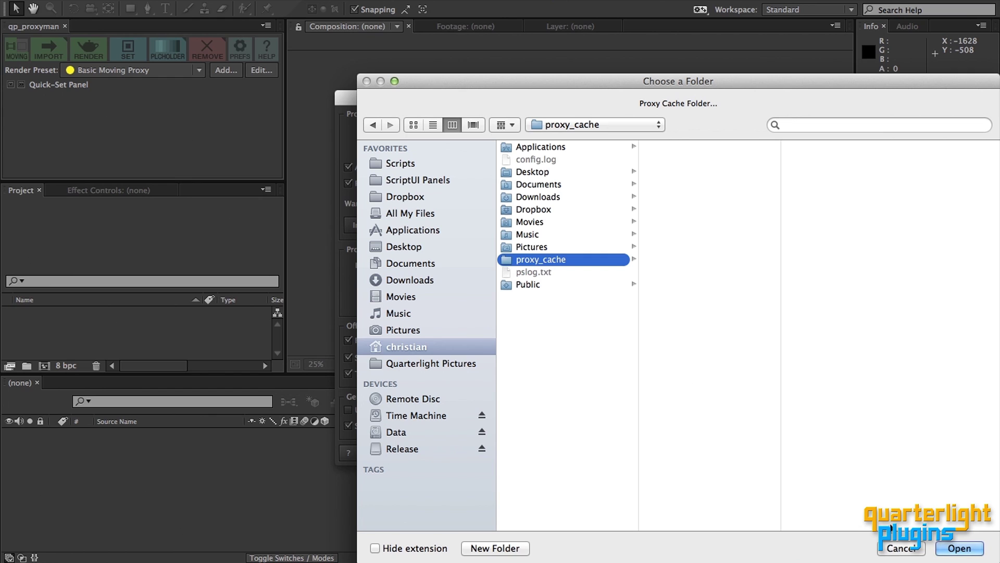
pyautogui.click(943, 547)
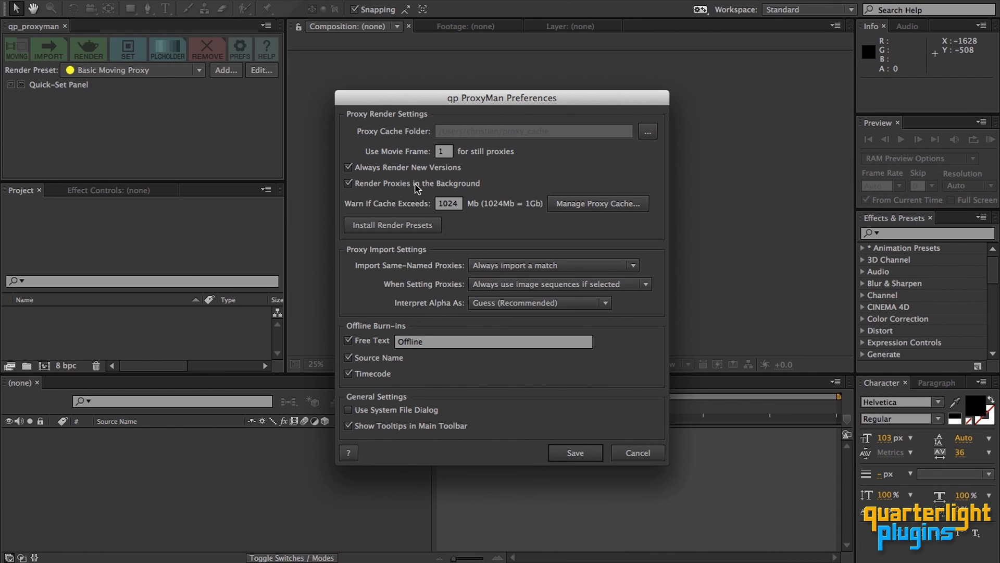
pyautogui.click(577, 204)
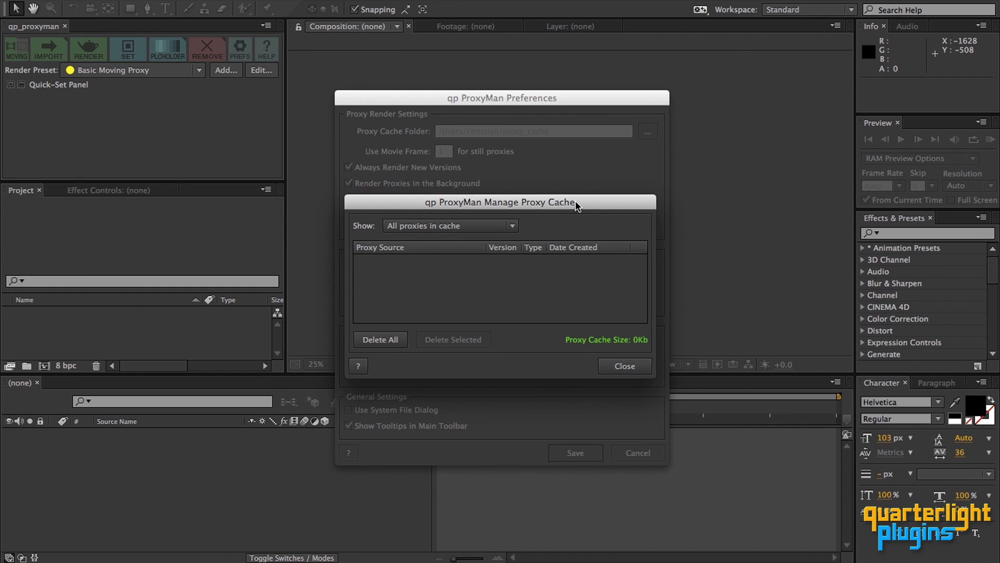
pyautogui.click(620, 367)
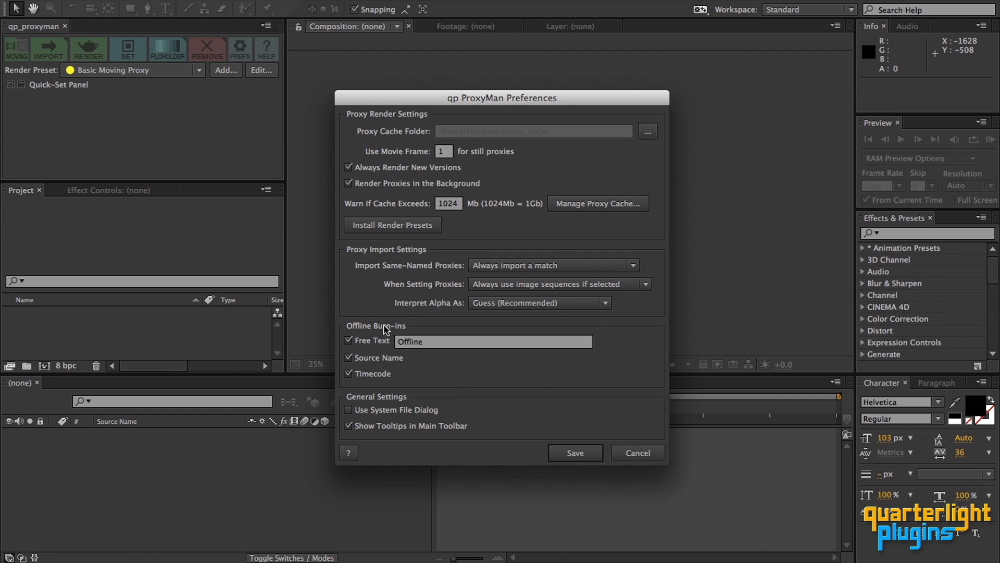
# Step: Change the Offline Burn-ins free text from 'Offline' to 'Proxy'
pyautogui.click(432, 342)
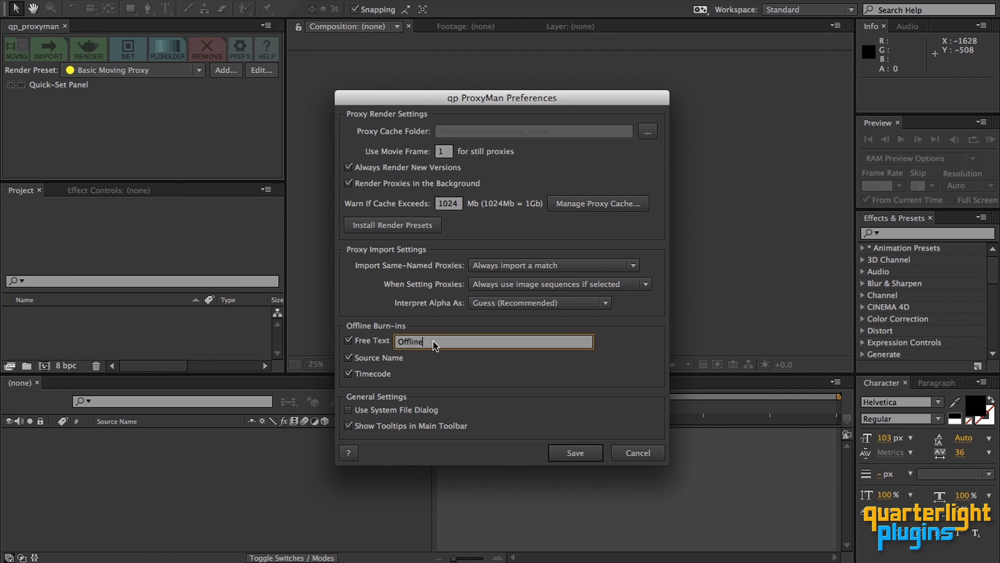
pyautogui.moveTo(433, 345); pyautogui.dragTo(388, 342)
pyautogui.write('Prox')
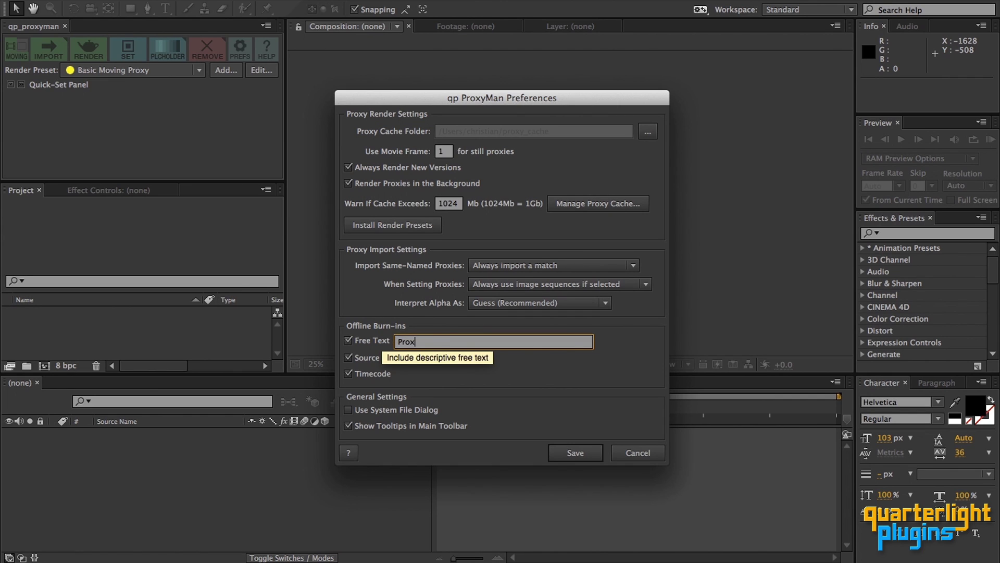
pyautogui.write('y')
pyautogui.press('Tab')
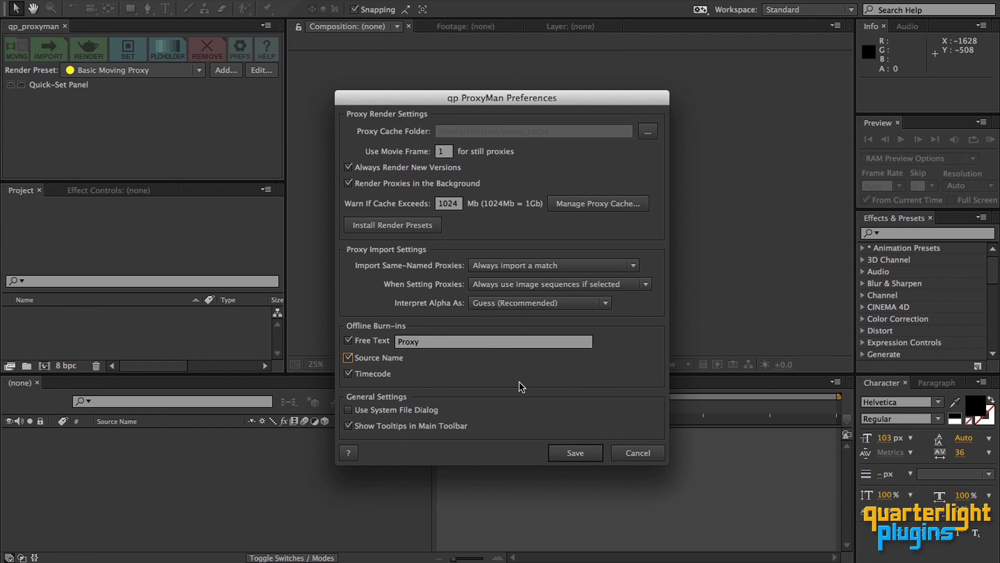
# Step: Save the preferences, then view each help topic from Preferences – Introduction through About
pyautogui.click(585, 453)
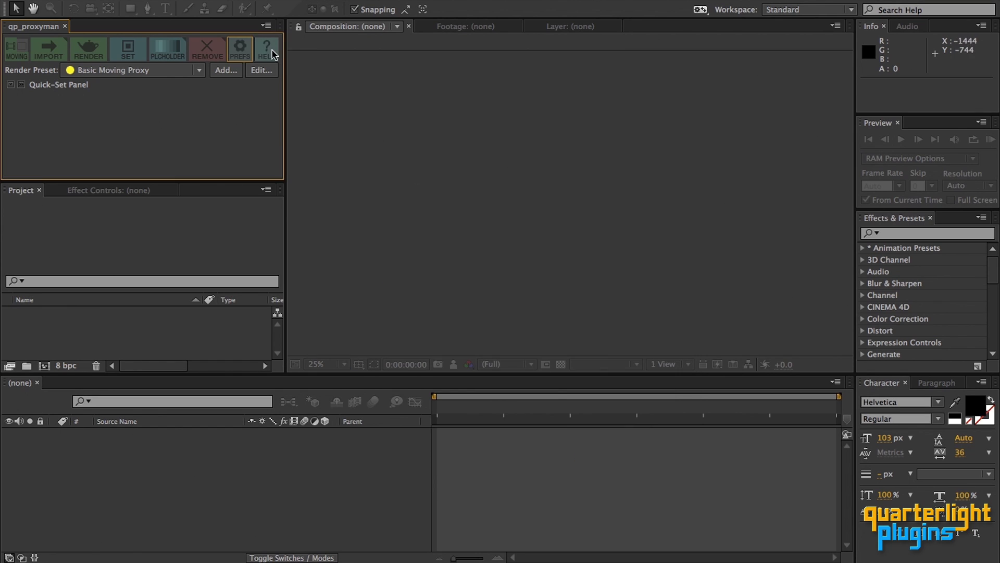
pyautogui.click(274, 54)
pyautogui.click(255, 161)
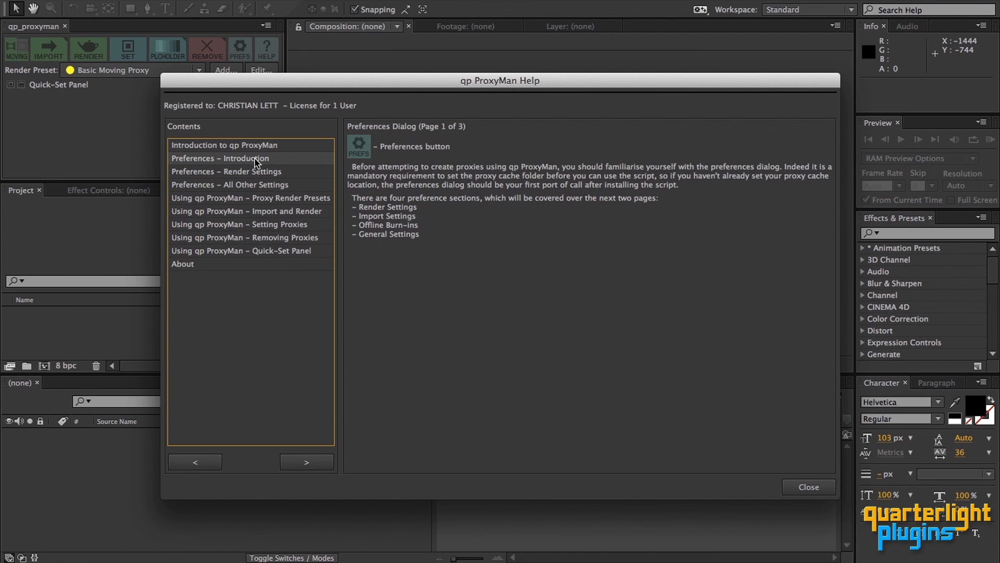
pyautogui.click(258, 172)
pyautogui.click(259, 185)
pyautogui.click(259, 198)
pyautogui.click(257, 211)
pyautogui.click(259, 225)
pyautogui.click(261, 238)
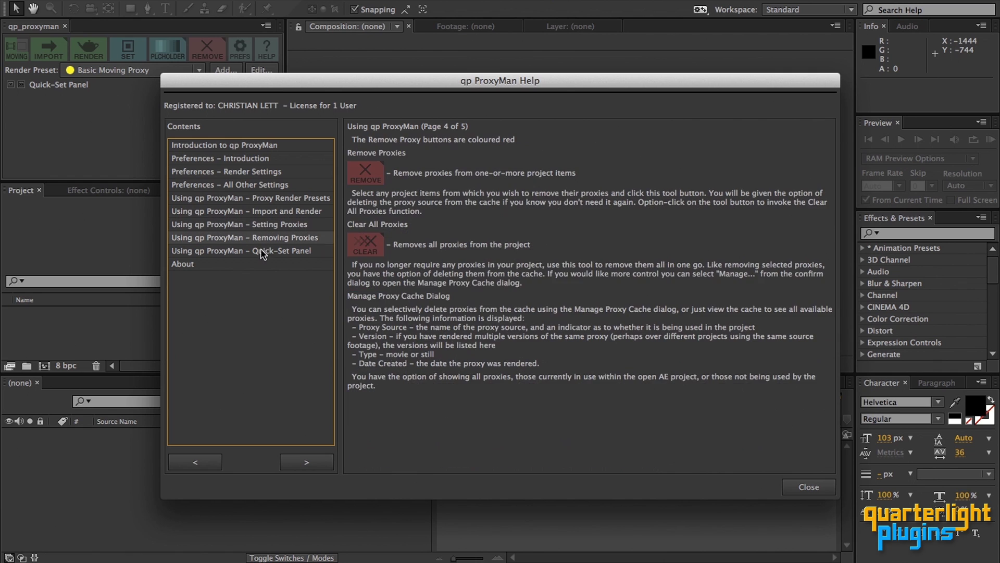
pyautogui.click(262, 252)
pyautogui.click(262, 264)
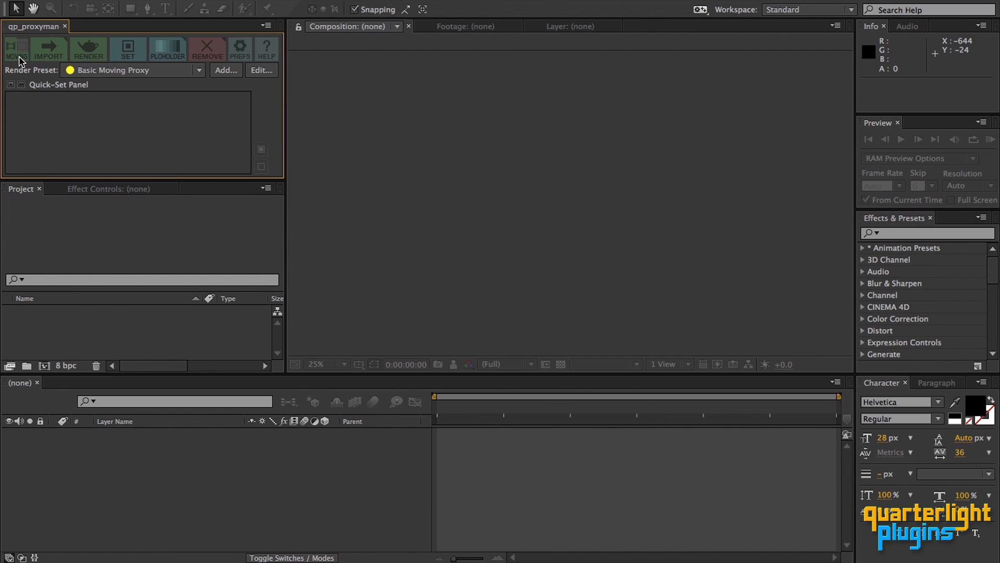
pyautogui.click(18, 52)
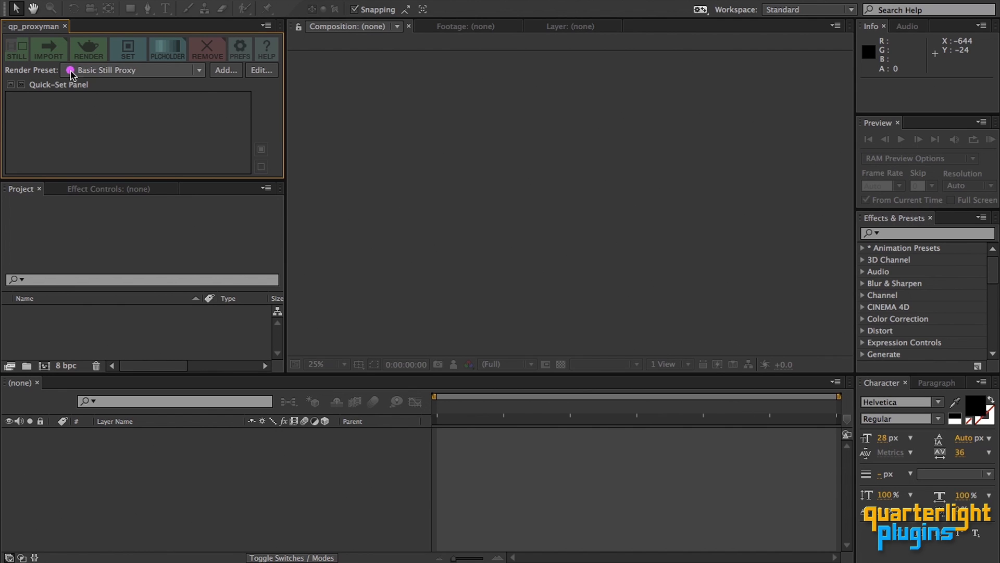
pyautogui.click(123, 72)
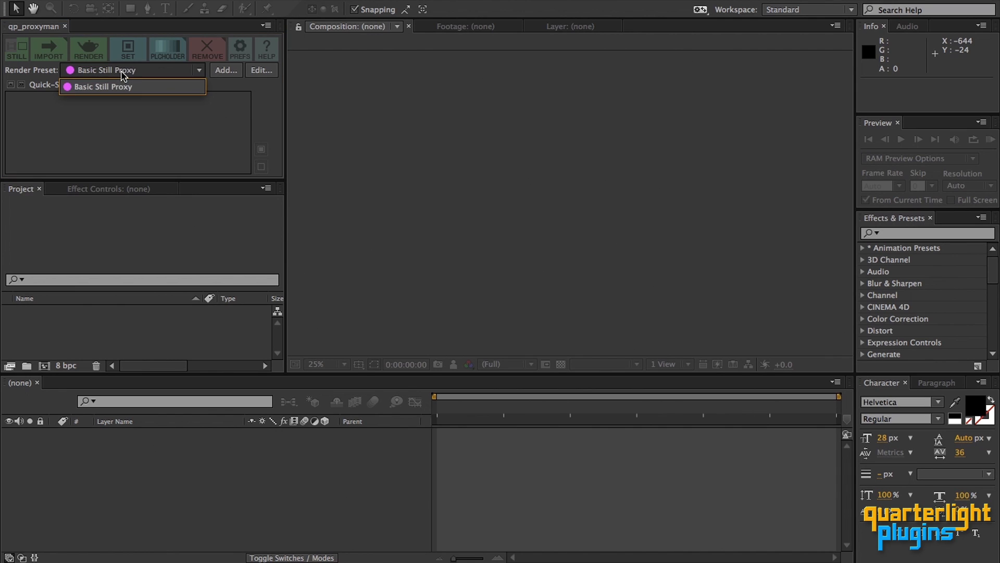
pyautogui.click(22, 57)
pyautogui.click(134, 73)
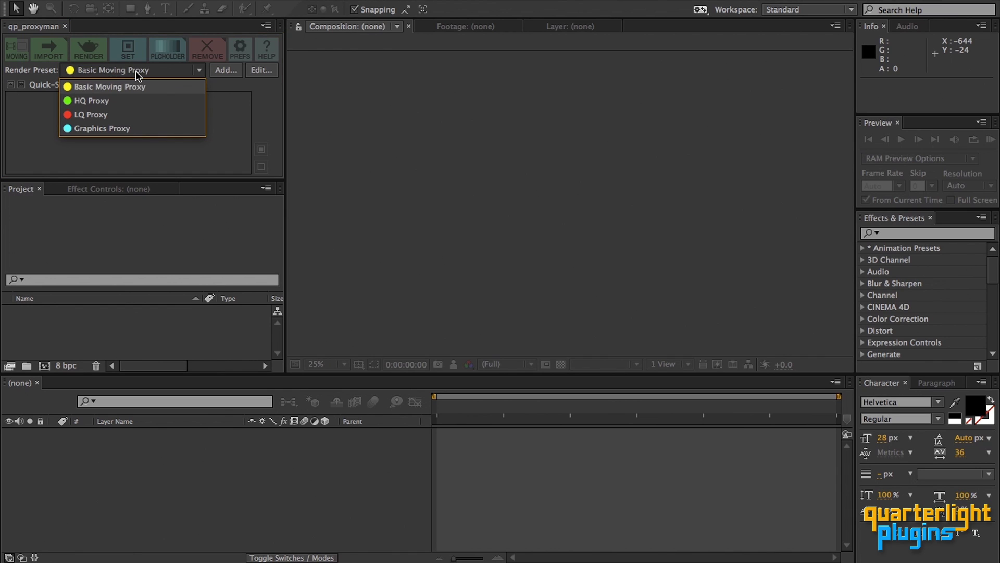
pyautogui.click(23, 76)
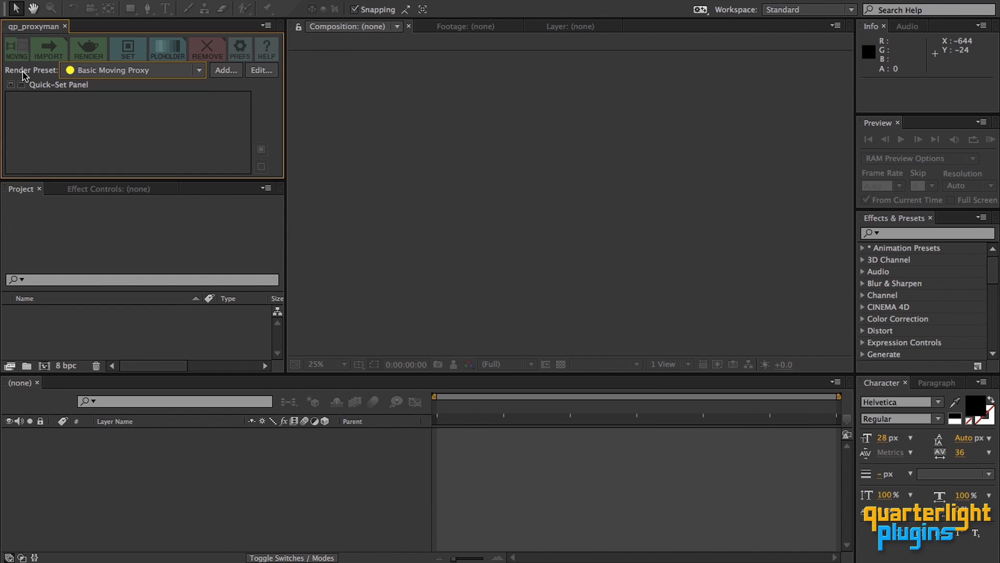
# Step: Start a new render preset named 'EXR Proxy' described as 'Open EXR Sequence for VFX'
pyautogui.click(228, 73)
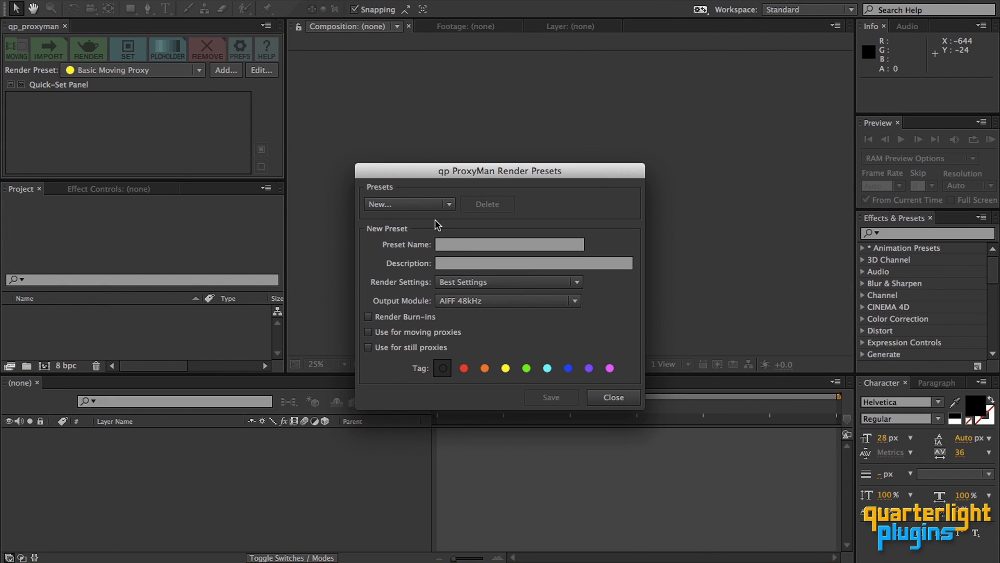
pyautogui.click(449, 246)
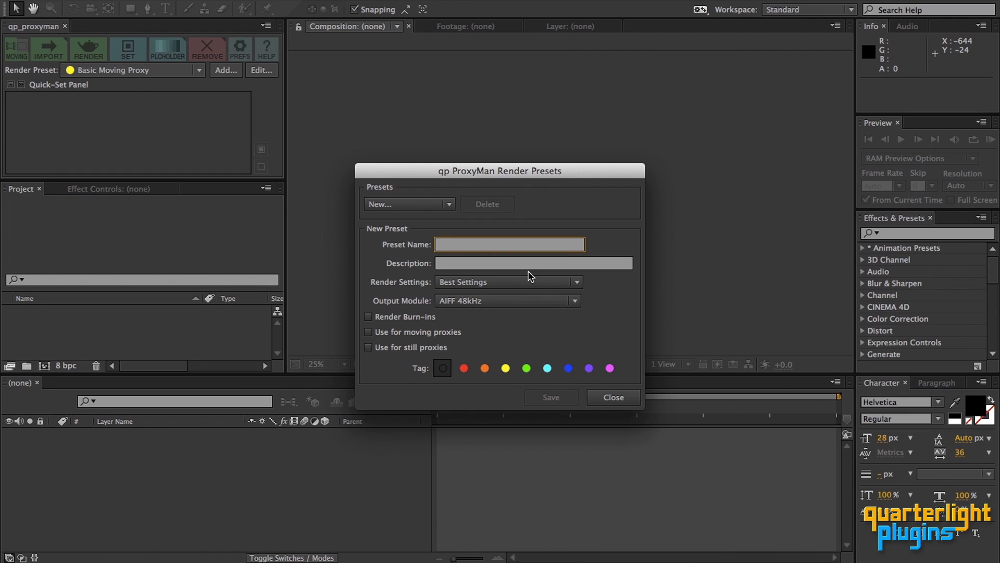
pyautogui.write('EXR Proxy')
pyautogui.press('Tab')
pyautogui.write('Open EXR S')
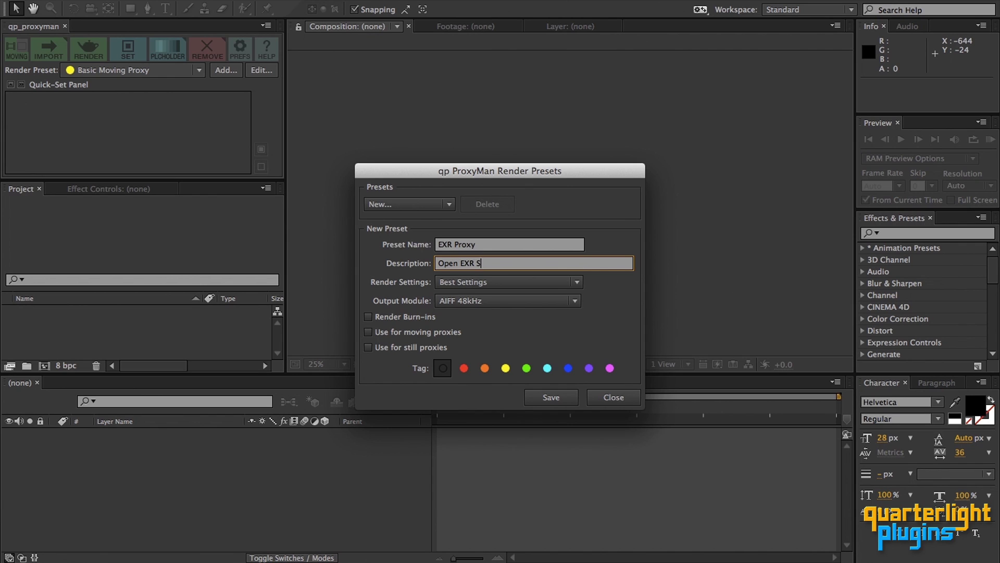
pyautogui.write('equence for VFX')
# Step: Use QPPM 1/2 Resolution PROXY as the preset's render settings
pyautogui.click(551, 283)
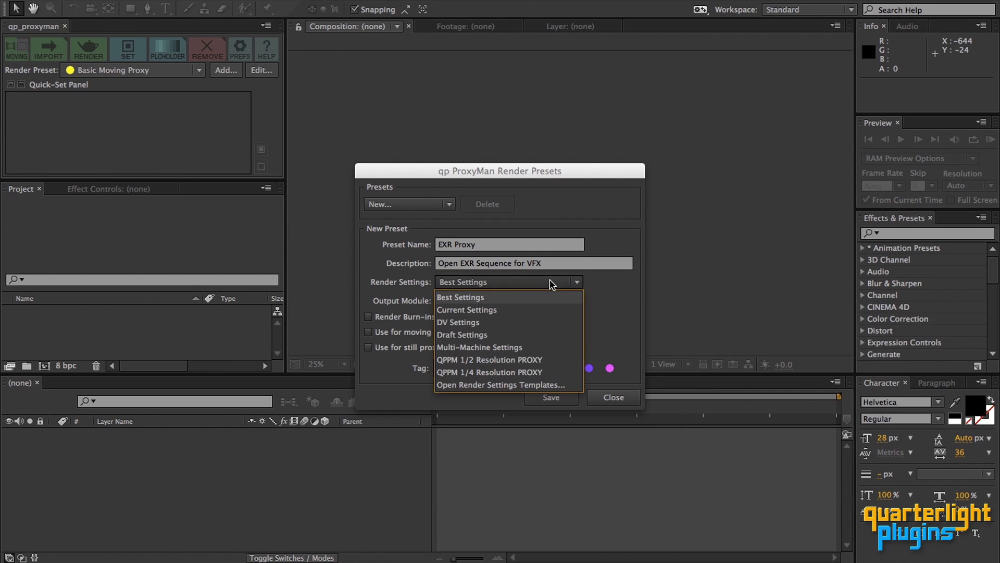
pyautogui.click(514, 360)
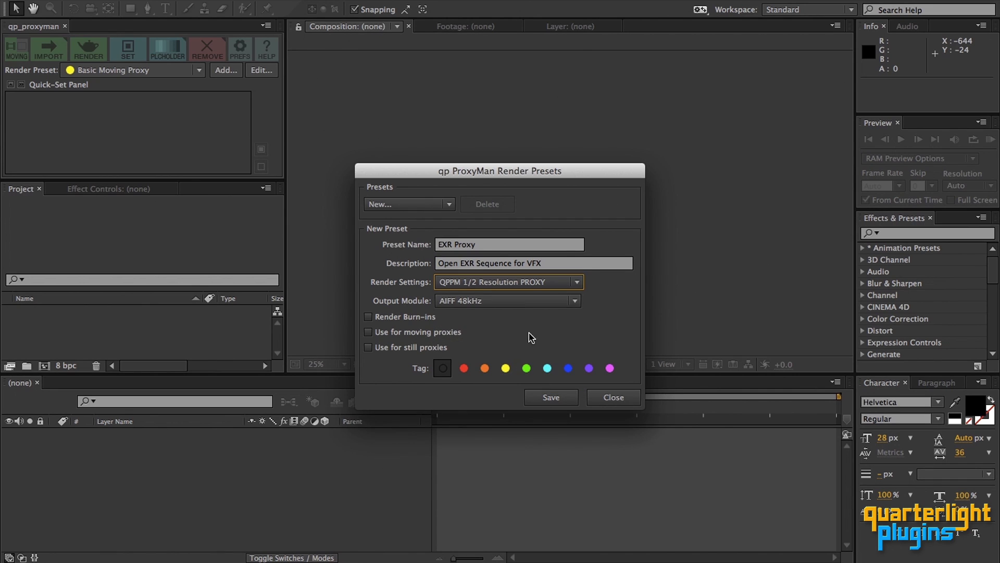
pyautogui.click(526, 302)
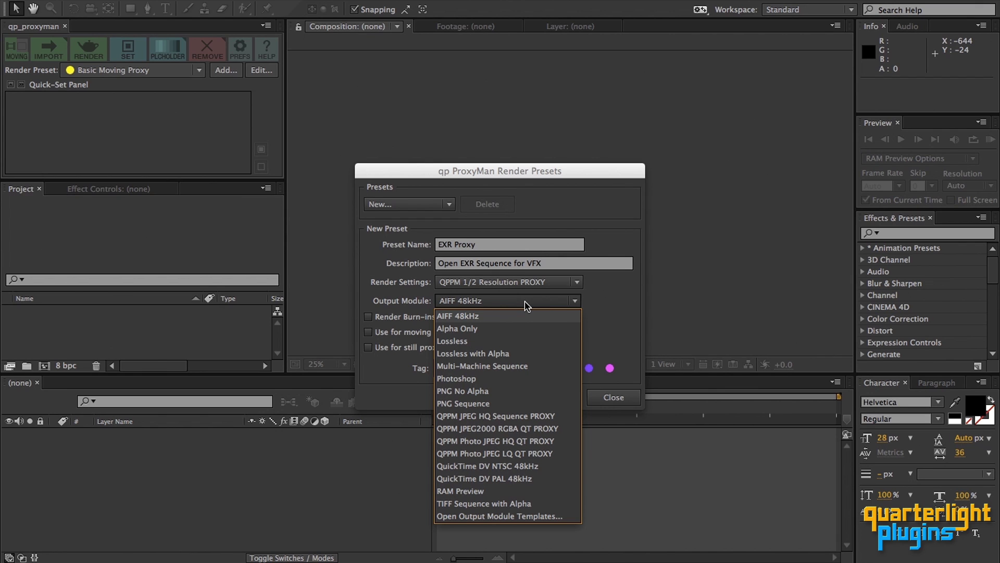
# Step: Add an output module template 'OpenEXR Sequence' with OpenEXR Sequence format and RGB + Alpha channels
pyautogui.click(525, 516)
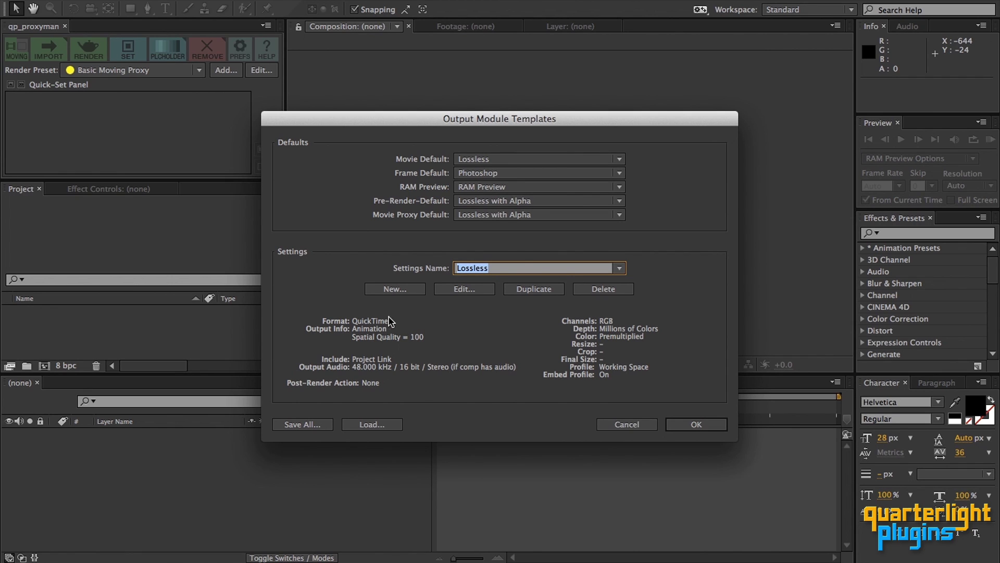
pyautogui.click(397, 290)
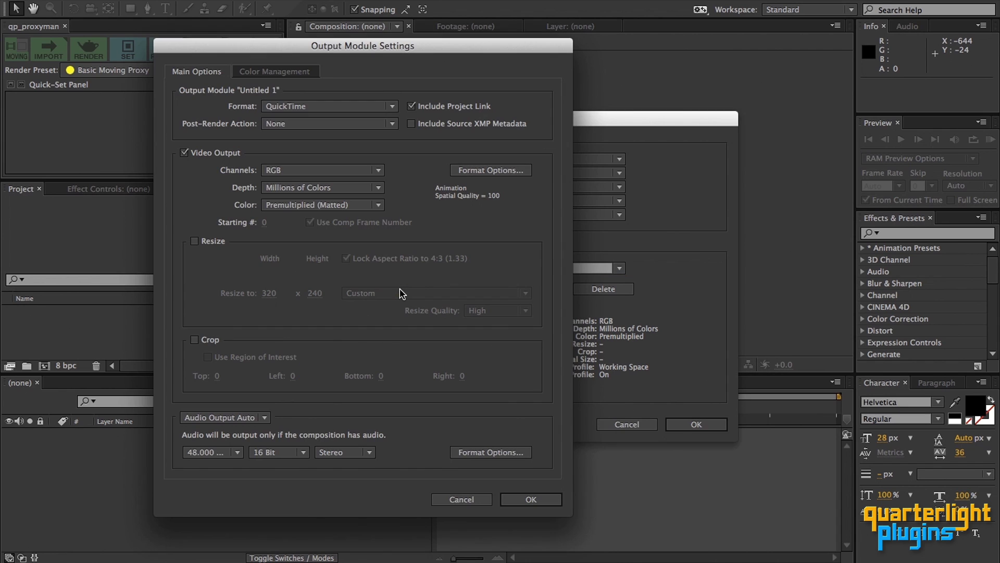
pyautogui.click(351, 104)
pyautogui.click(311, 198)
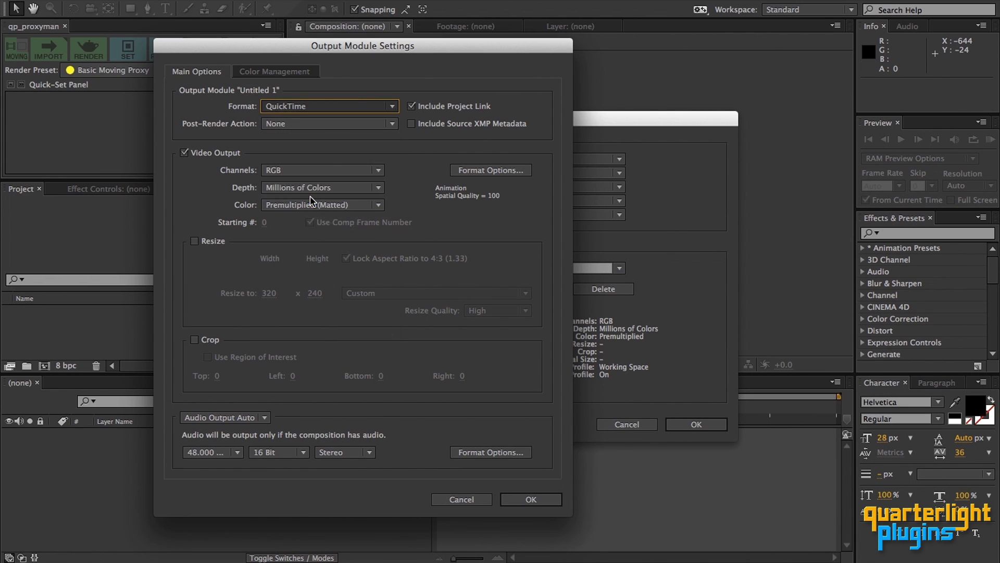
pyautogui.click(319, 171)
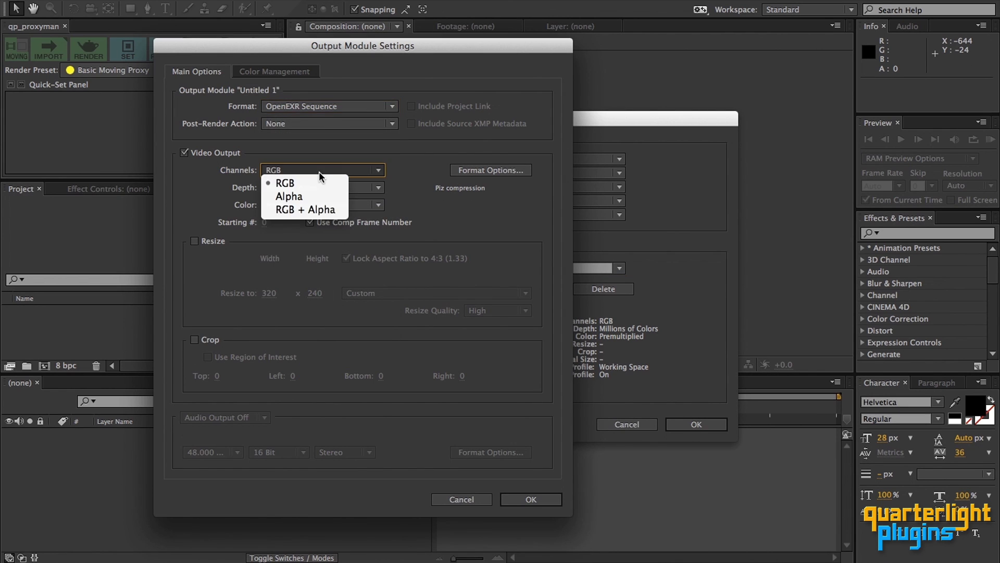
pyautogui.click(307, 208)
pyautogui.click(518, 499)
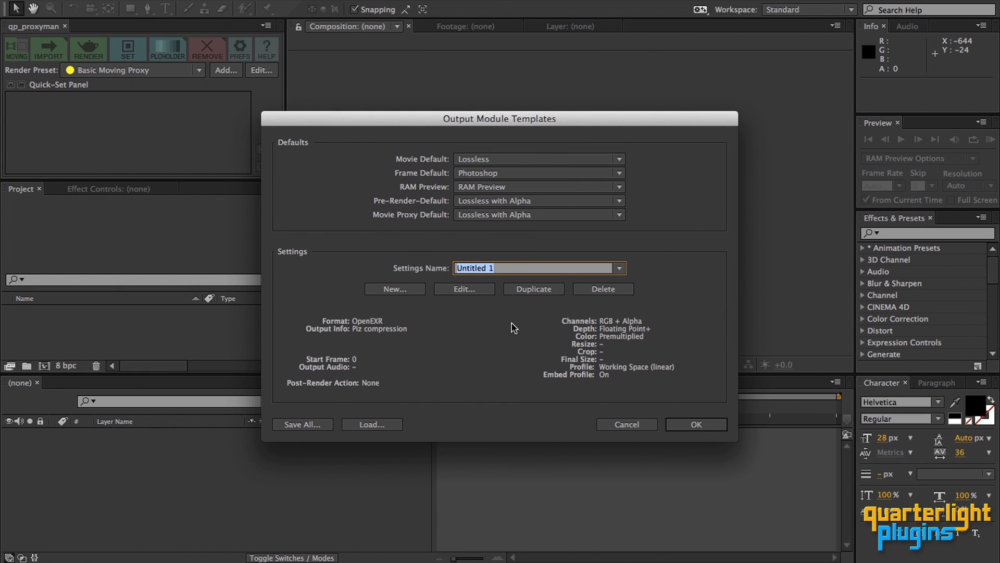
pyautogui.write('OpenEXR Sequence')
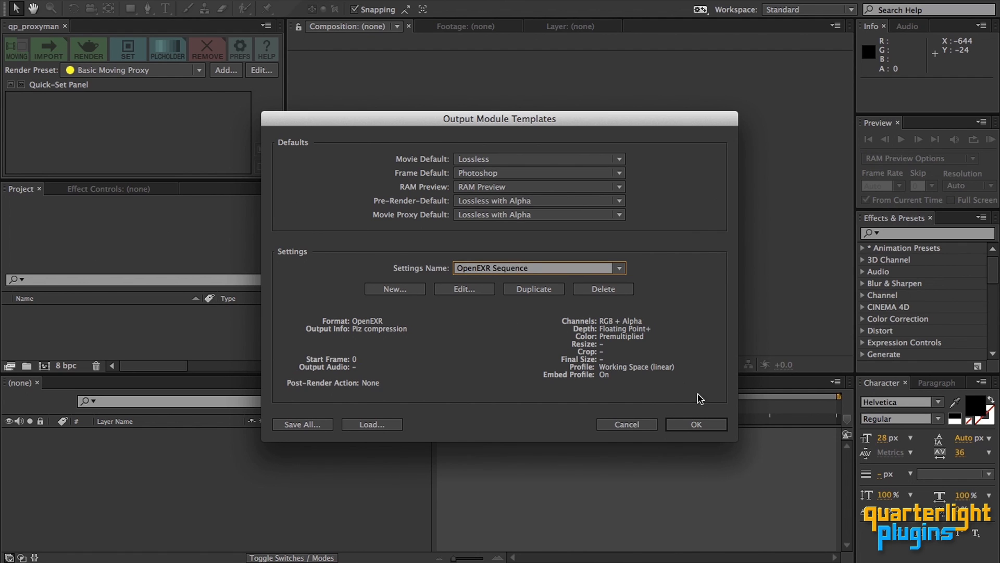
pyautogui.click(696, 424)
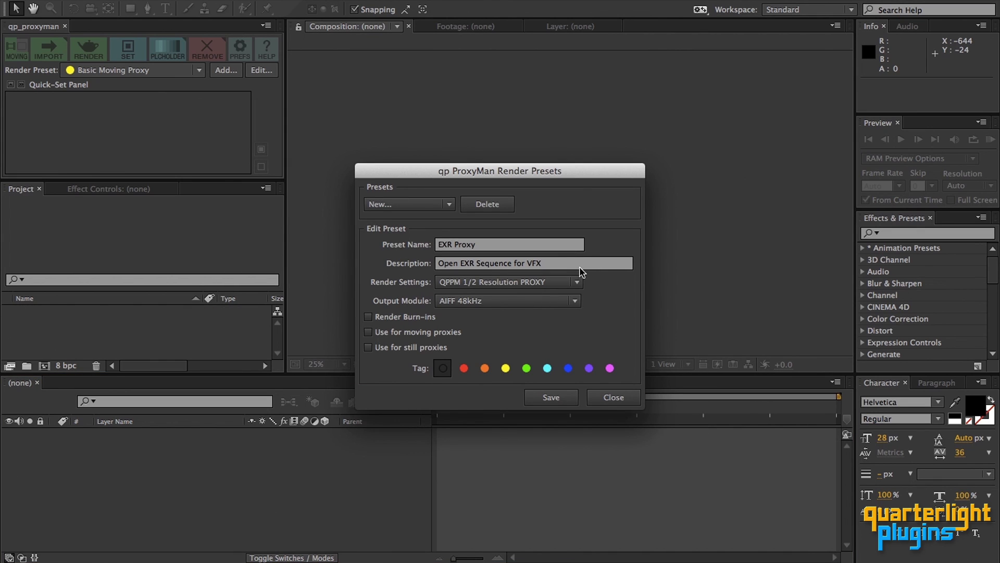
# Step: Set the EXR Proxy preset to OpenEXR Sequence for moving and still proxies, tag it purple, and save
pyautogui.click(575, 300)
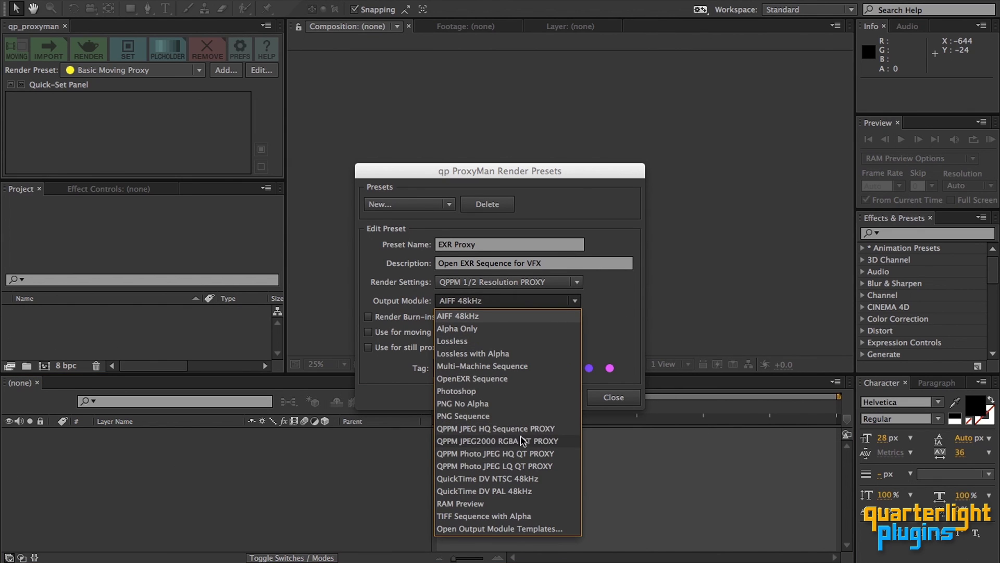
pyautogui.click(513, 379)
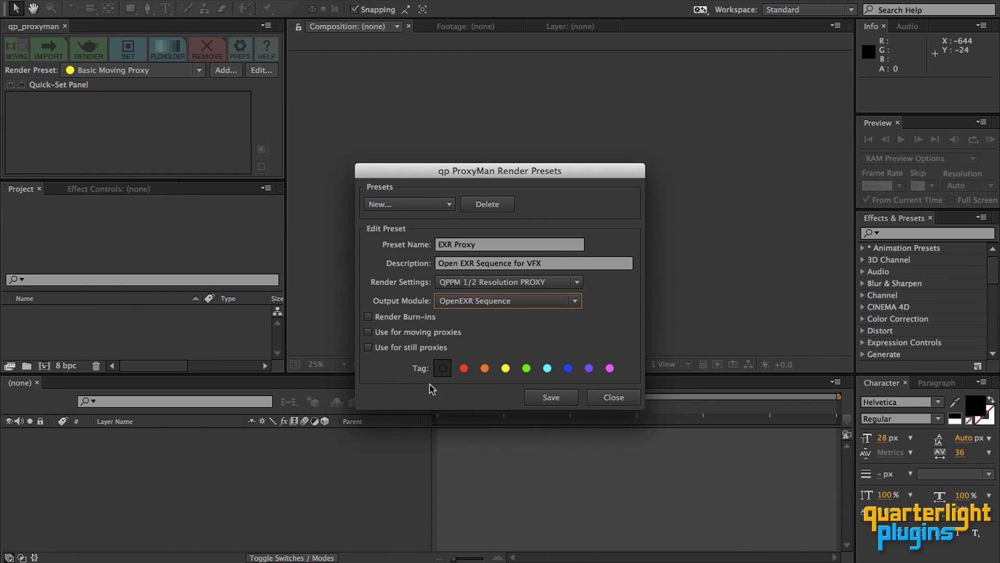
pyautogui.click(368, 331)
pyautogui.click(368, 347)
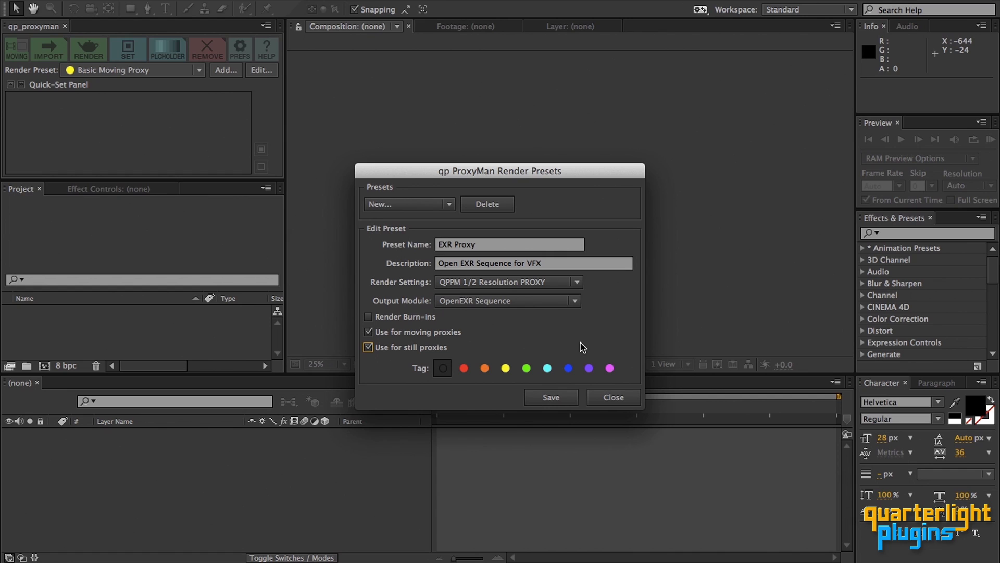
pyautogui.click(590, 369)
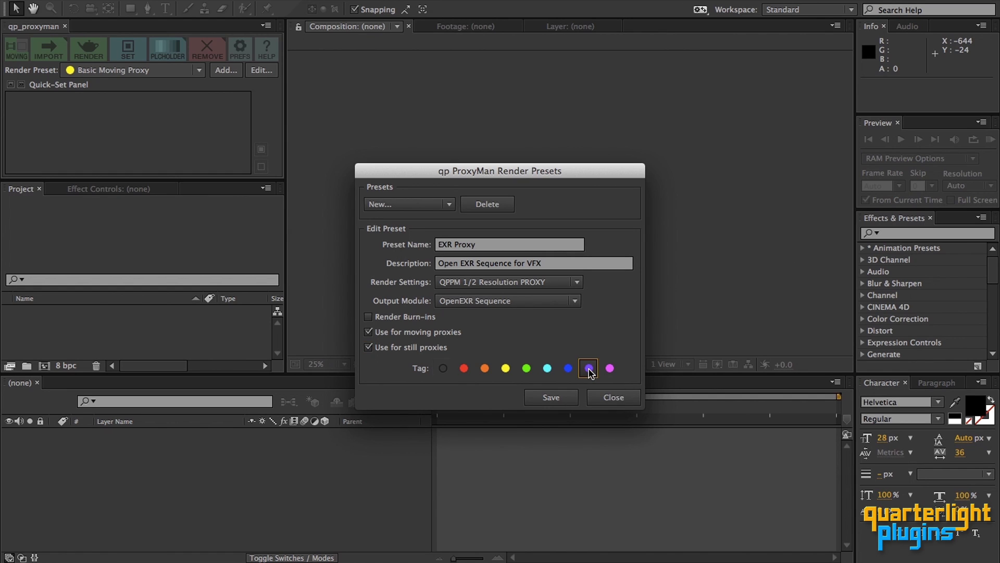
pyautogui.click(558, 397)
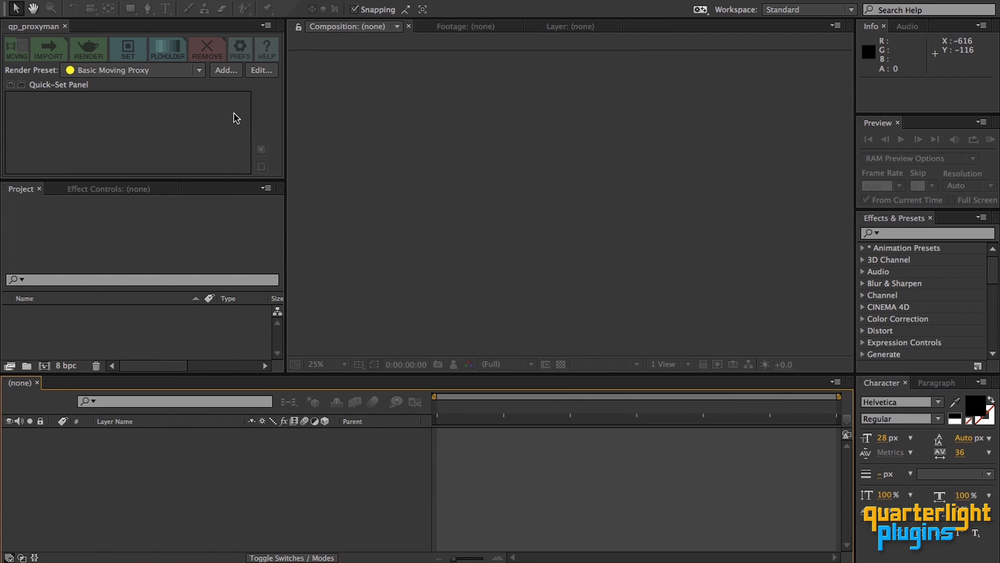
pyautogui.click(198, 73)
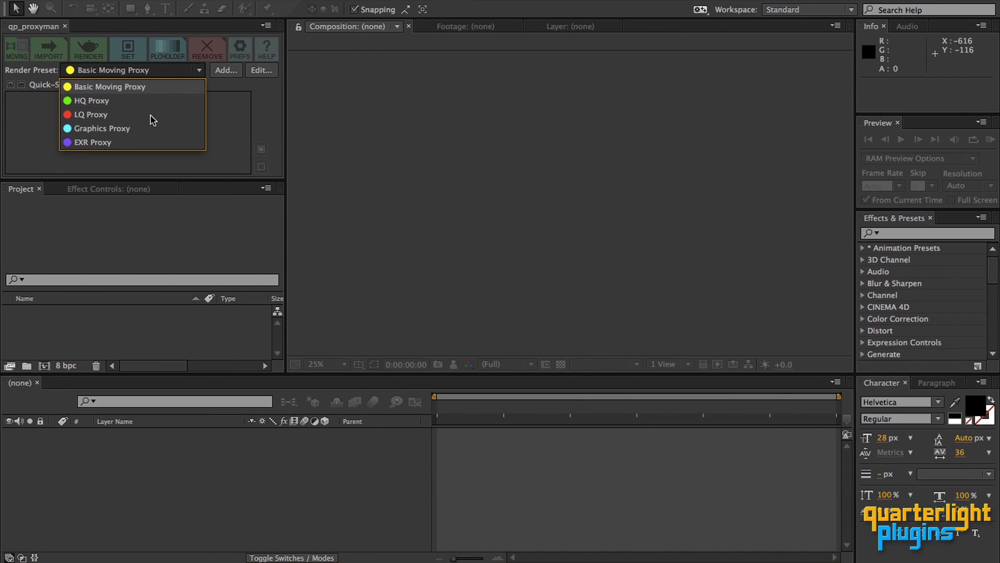
pyautogui.click(235, 116)
pyautogui.click(28, 52)
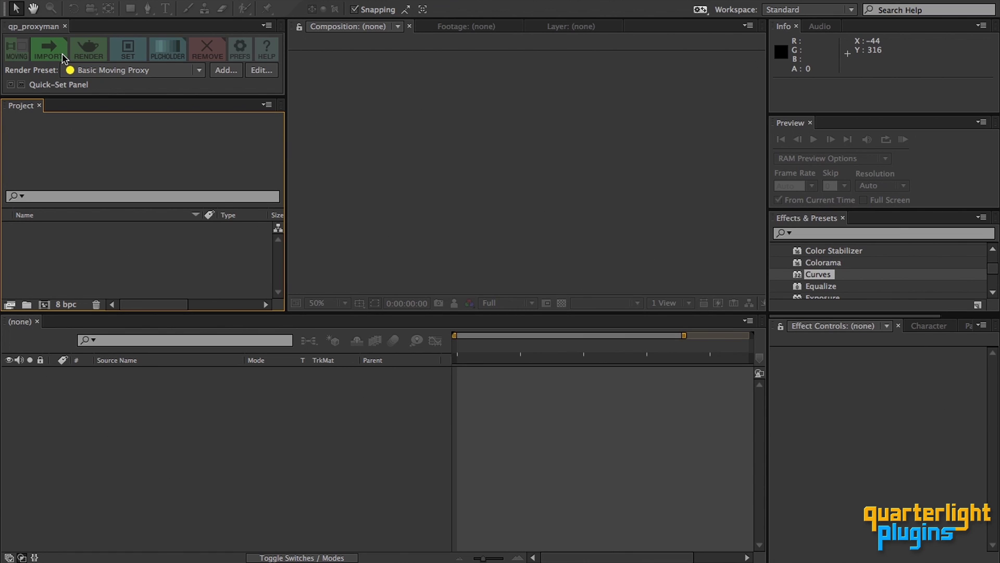
# Step: Choose the Edit Proxy render preset and start importing footage, showing PNG frames as a sequence
pyautogui.click(108, 71)
pyautogui.click(98, 161)
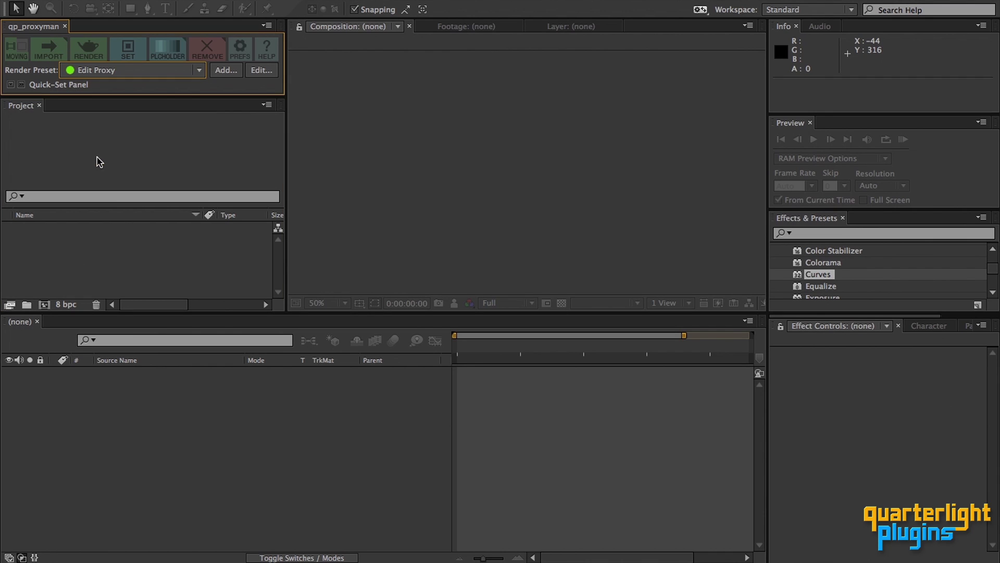
pyautogui.click(55, 54)
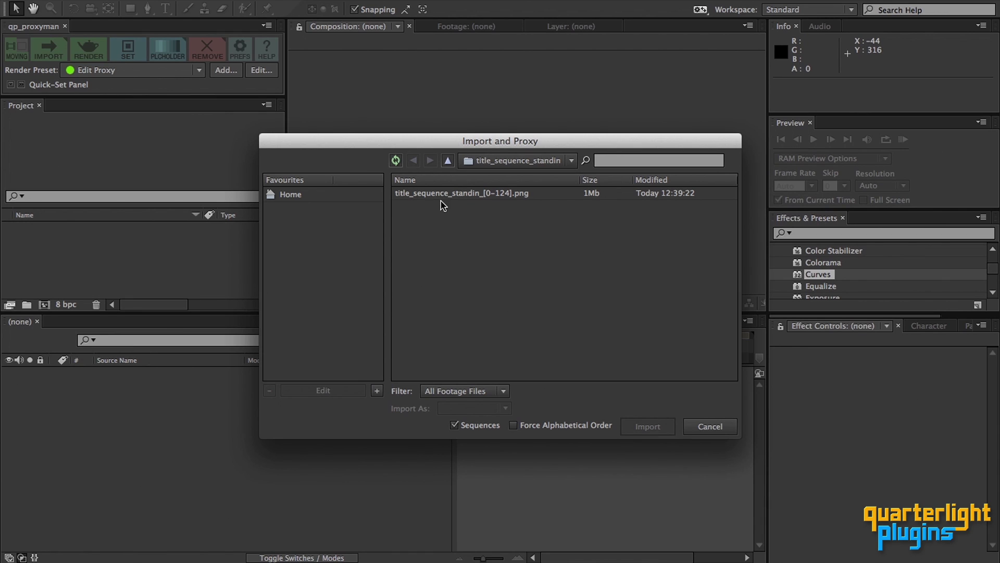
pyautogui.click(454, 425)
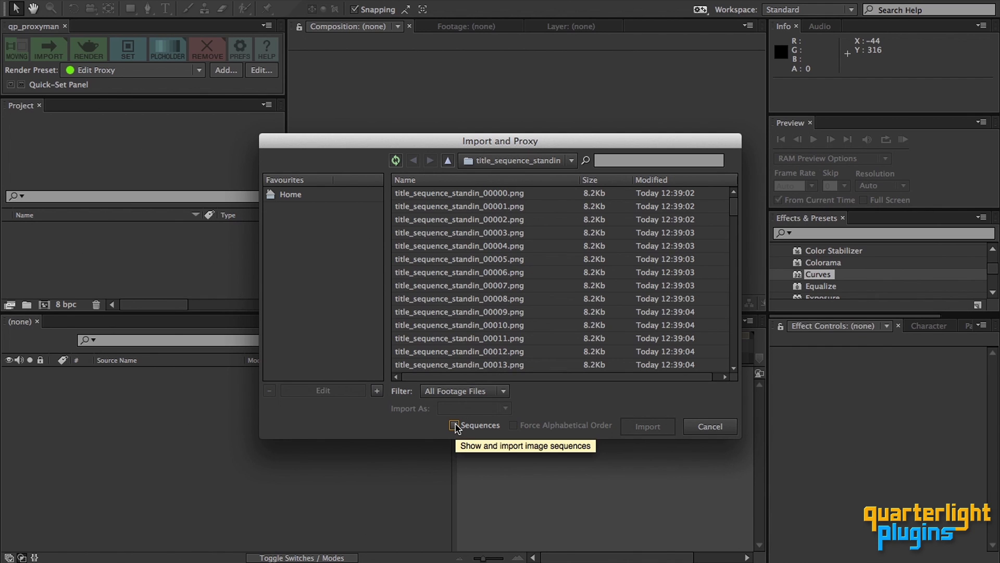
pyautogui.click(455, 426)
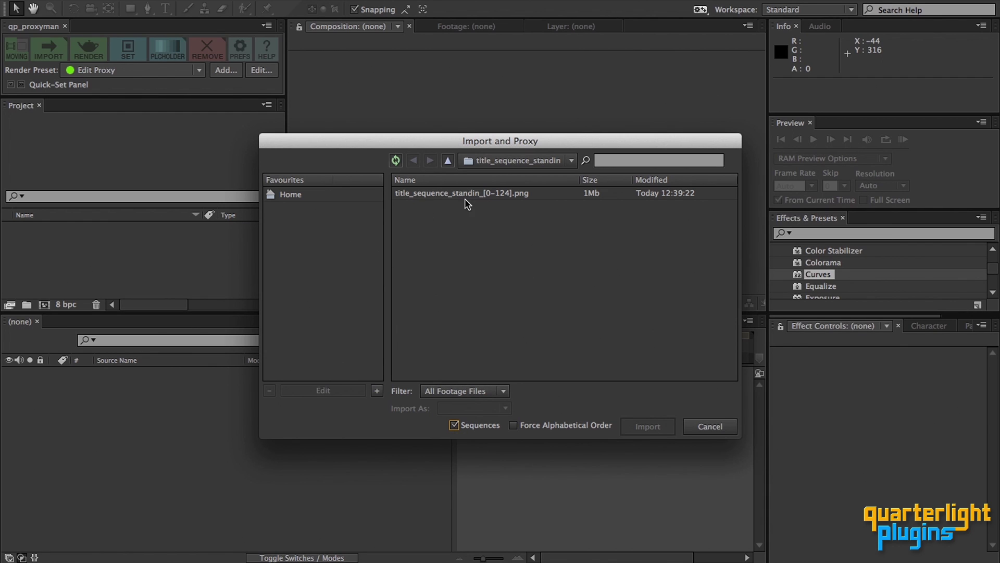
# Step: Add source_video as a green import favourite and select MVI_0933.MOV and MVI_0935.MOV
pyautogui.click(448, 160)
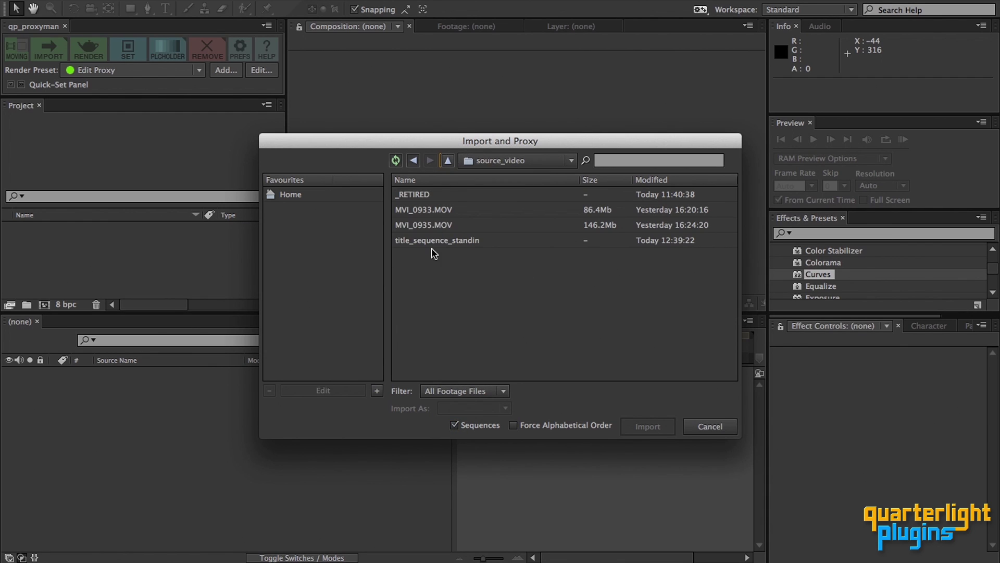
pyautogui.click(376, 390)
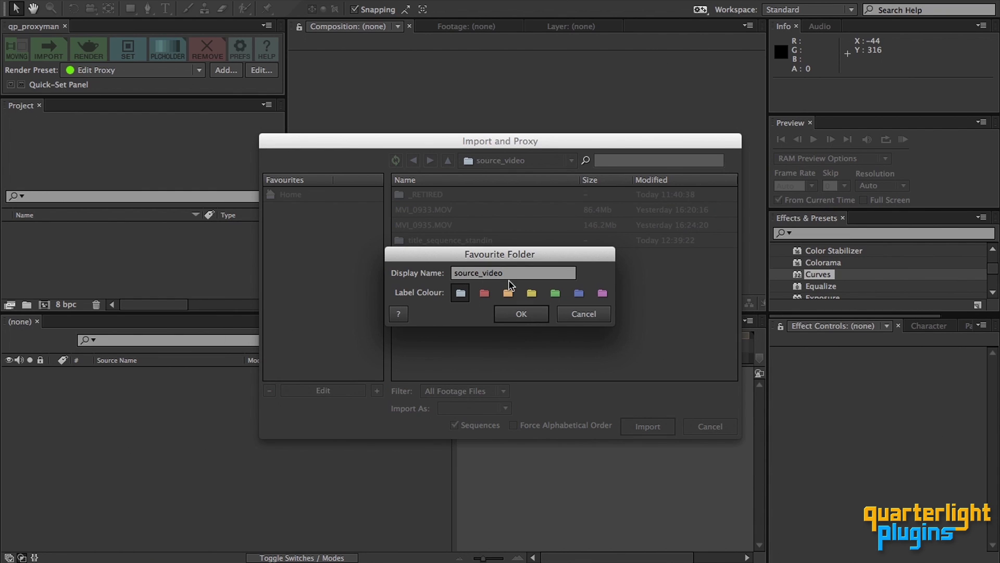
pyautogui.click(554, 294)
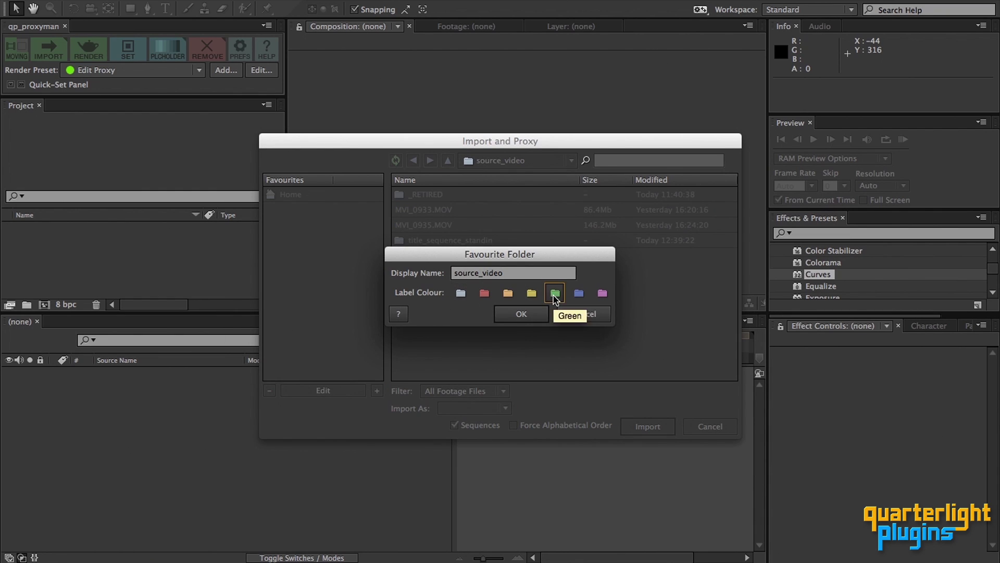
pyautogui.click(521, 314)
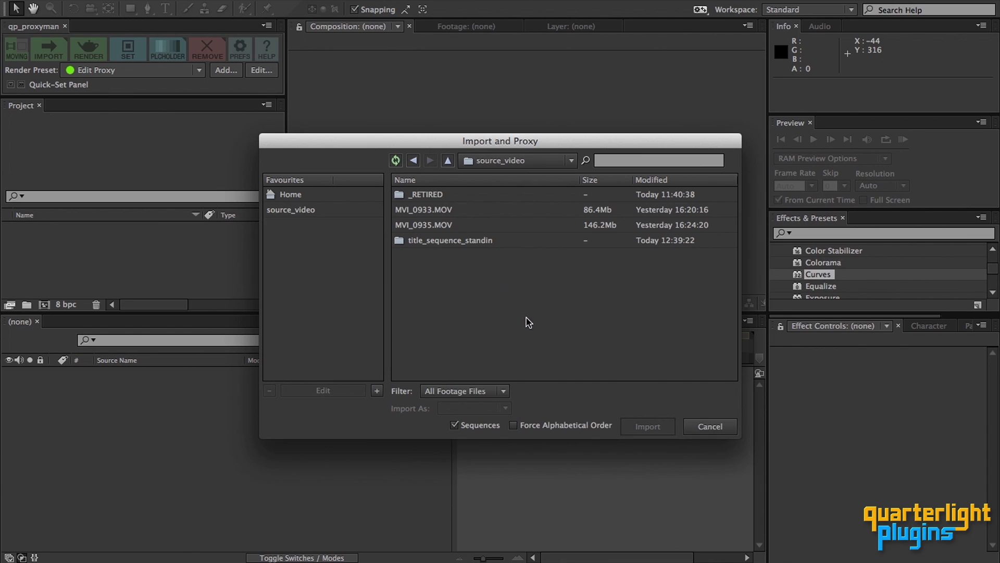
pyautogui.click(348, 266)
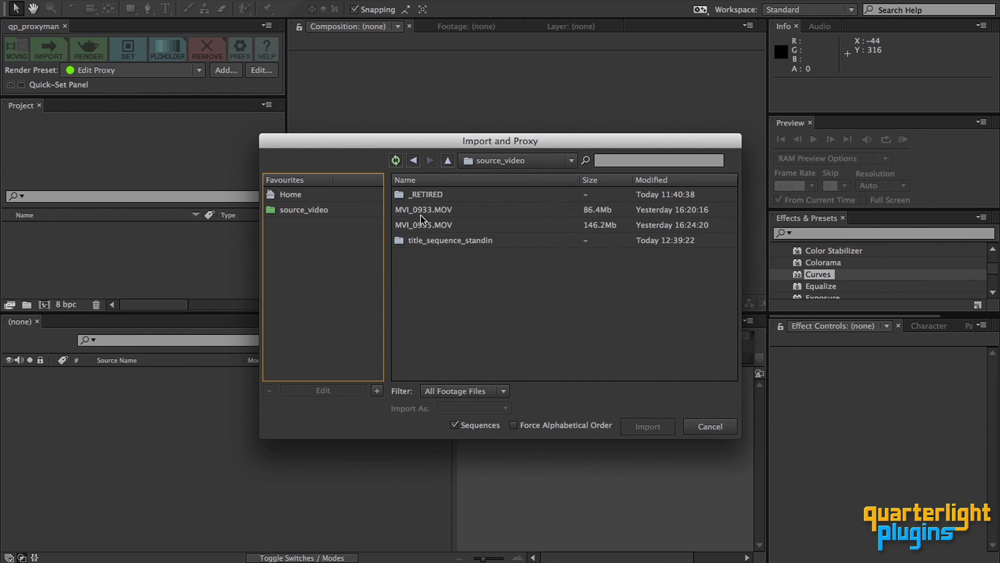
pyautogui.click(440, 211)
pyautogui.keyDown('shift'); pyautogui.click(440, 228); pyautogui.keyUp('shift')
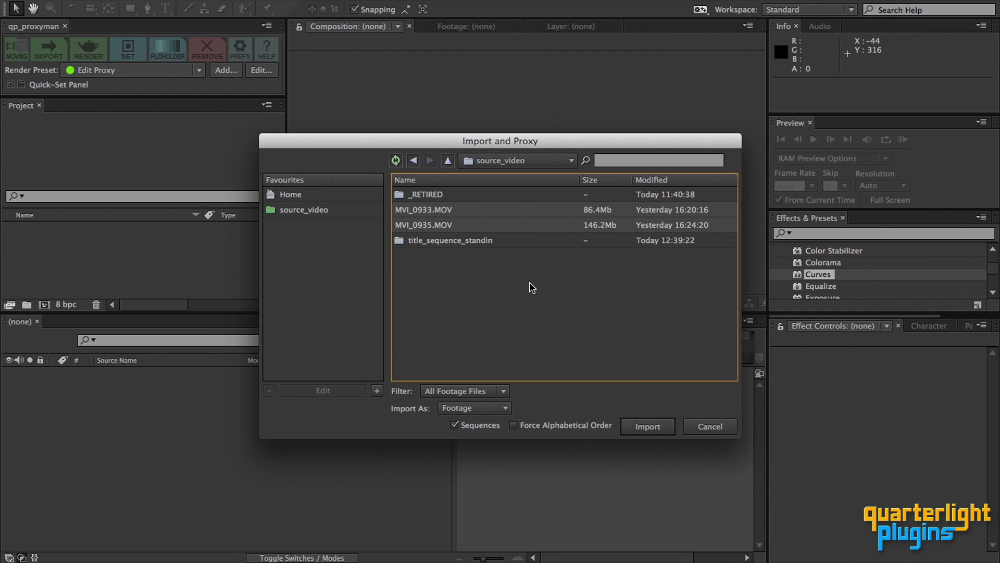
# Step: Start proxy renders for both clips, saving the project as cardiff_bay_titles when warned
pyautogui.click(658, 427)
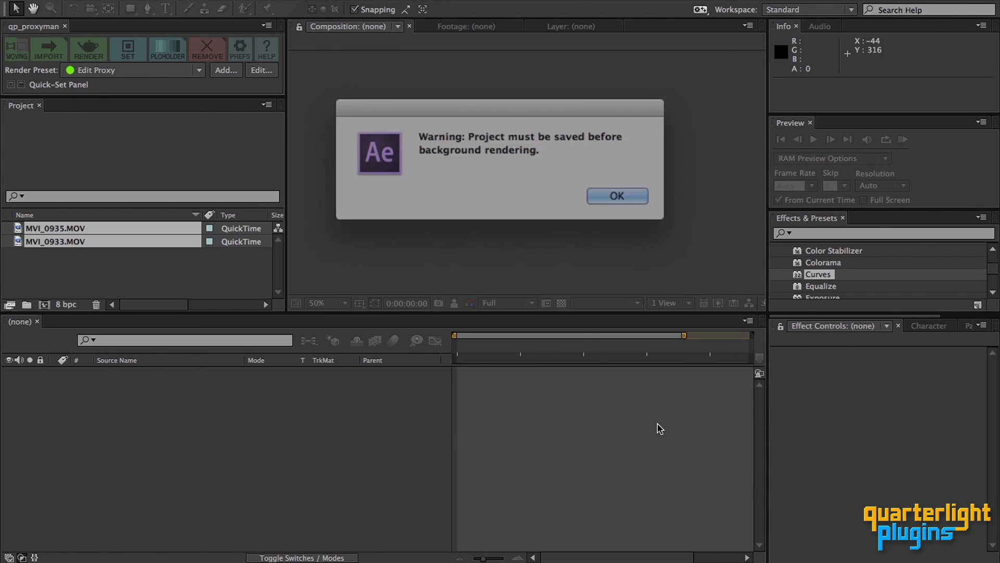
pyautogui.click(604, 192)
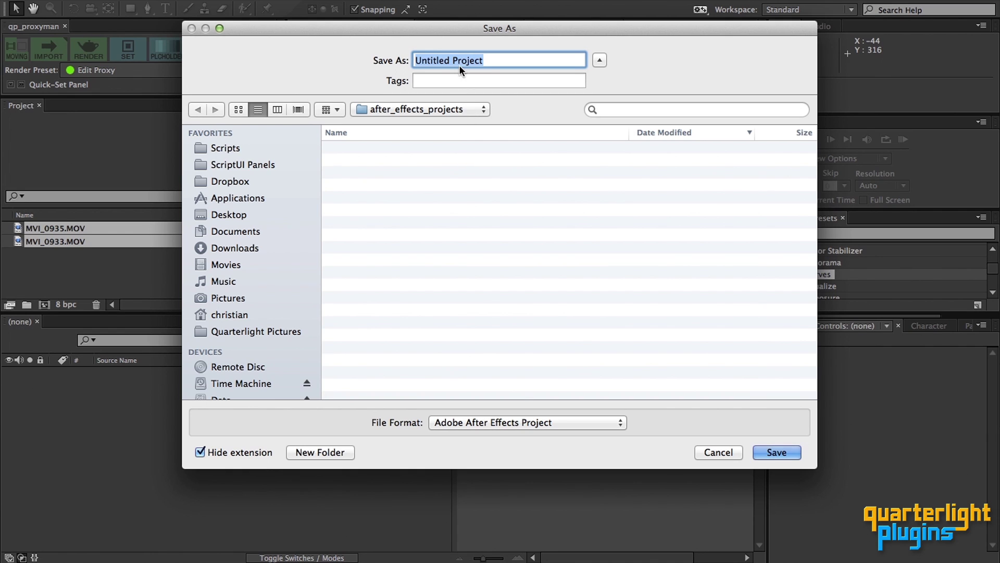
pyautogui.write('cardiff_bay_titles')
pyautogui.press('Return')
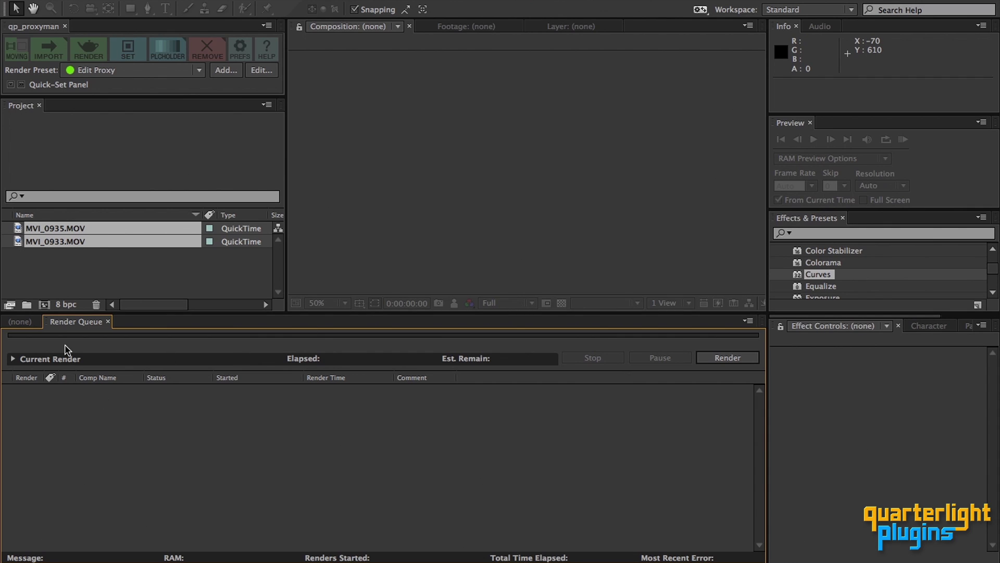
pyautogui.click(60, 283)
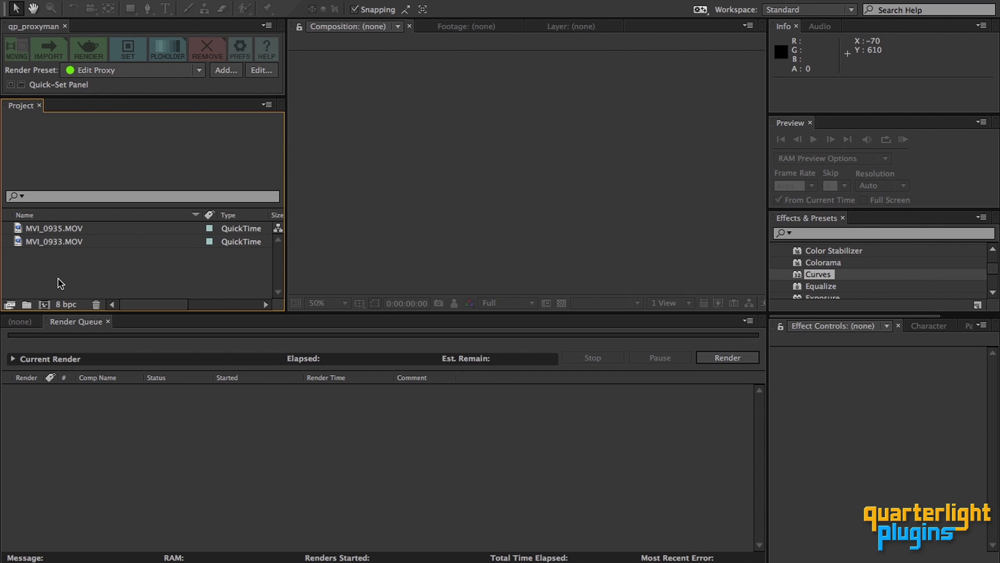
# Step: Make a Graffiti comp from MVI_0933.MOV and add an S-shaped Curves for extra contrast
pyautogui.click(50, 242)
pyautogui.moveTo(429, 208); pyautogui.dragTo(548, 210)
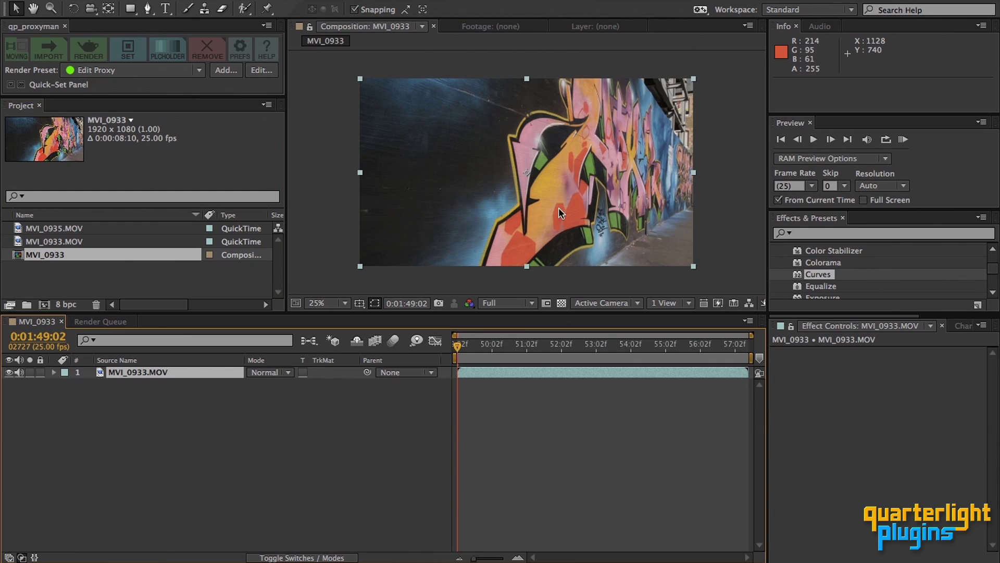
pyautogui.moveTo(631, 221); pyautogui.dragTo(632, 222)
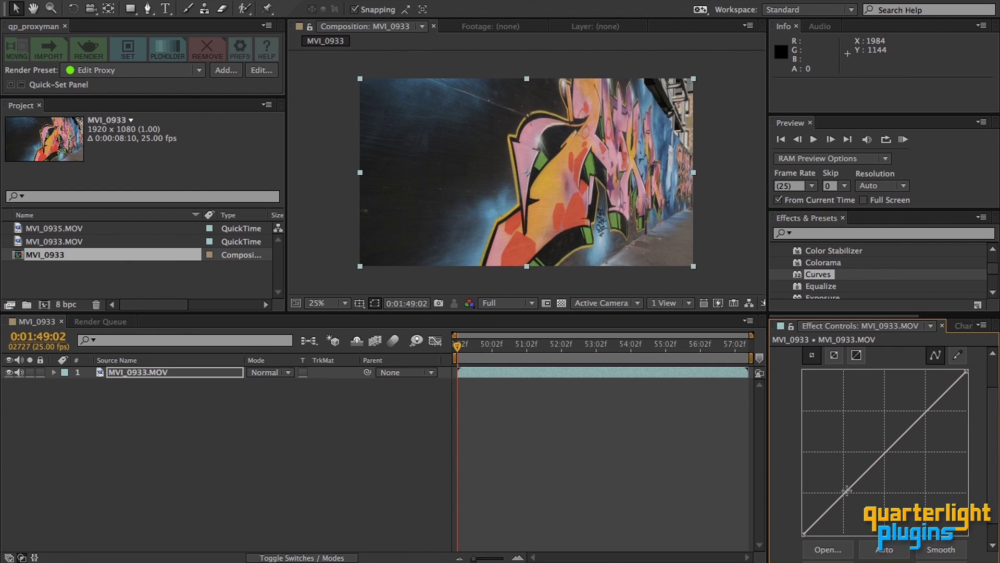
pyautogui.moveTo(846, 491); pyautogui.dragTo(845, 502)
pyautogui.moveTo(926, 417); pyautogui.dragTo(923, 405)
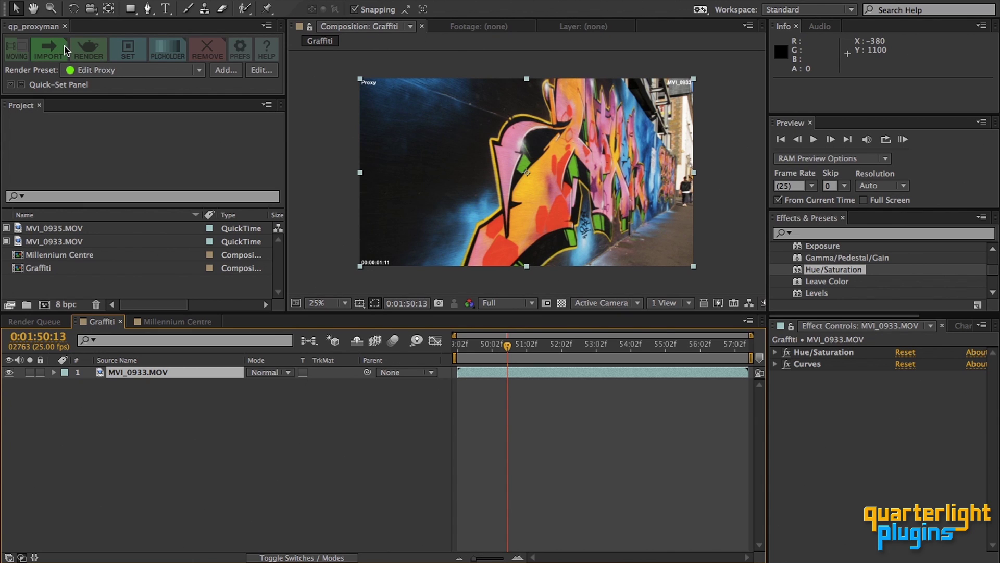
pyautogui.press('alt')
# Step: Replace MVI_0933.MOV with MVI_0931.MOV via Alt-click REPLACE and render its proxy
pyautogui.click(67, 245)
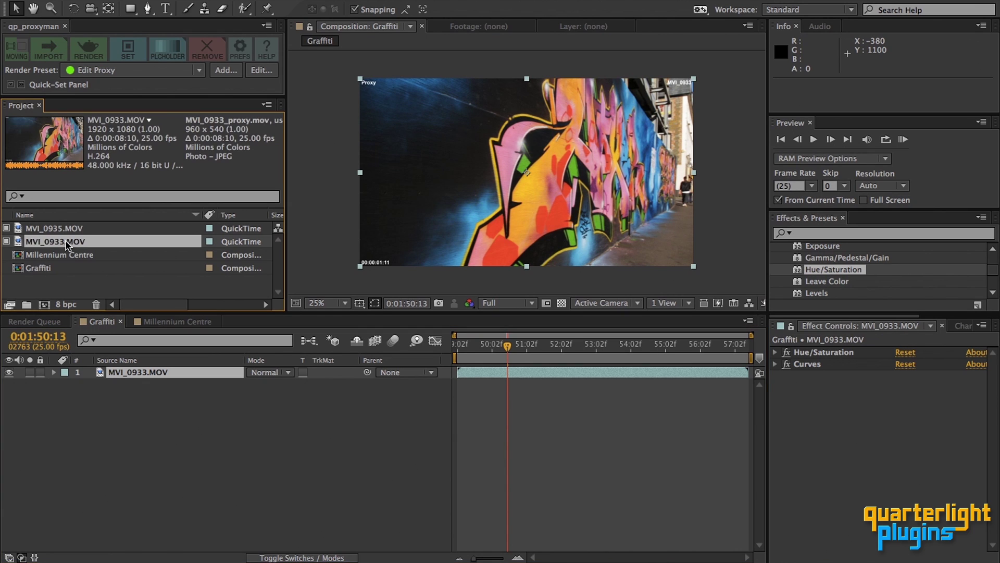
pyautogui.keyDown('alt'); pyautogui.click(58, 50); pyautogui.keyUp('alt')
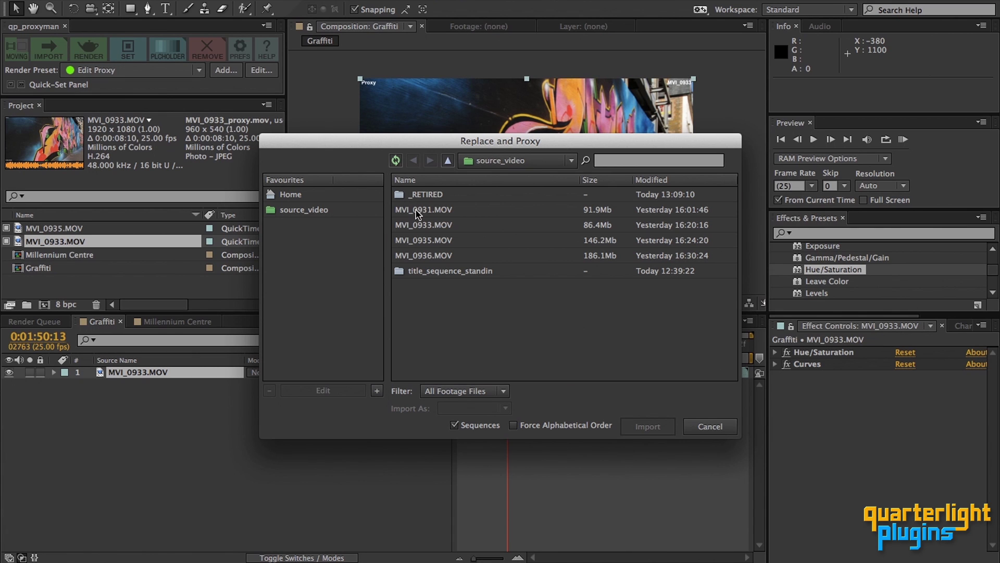
pyautogui.click(417, 211)
pyautogui.click(648, 426)
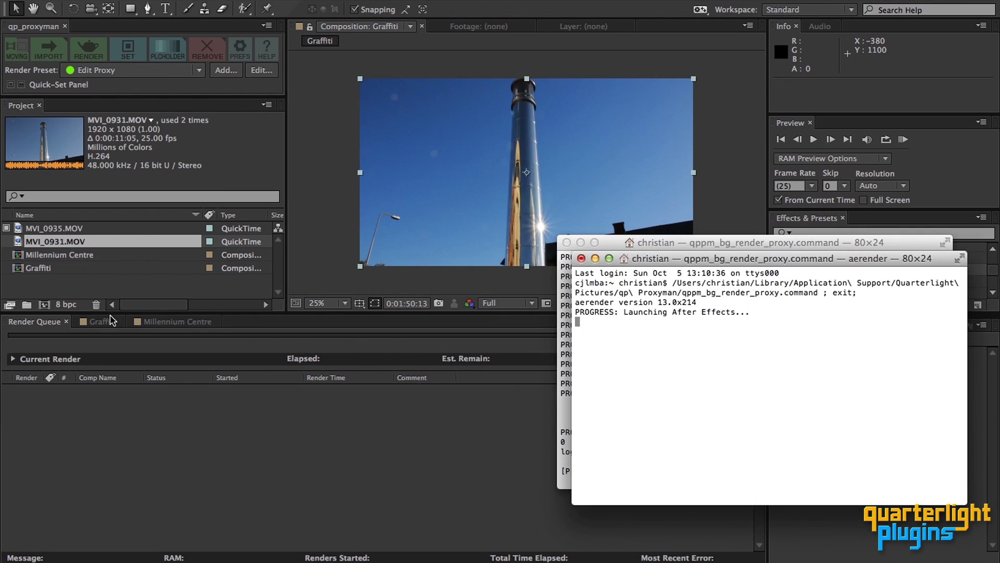
# Step: Move the playhead to 0:02:15:23, the frame to use as the still proxy
pyautogui.click(102, 322)
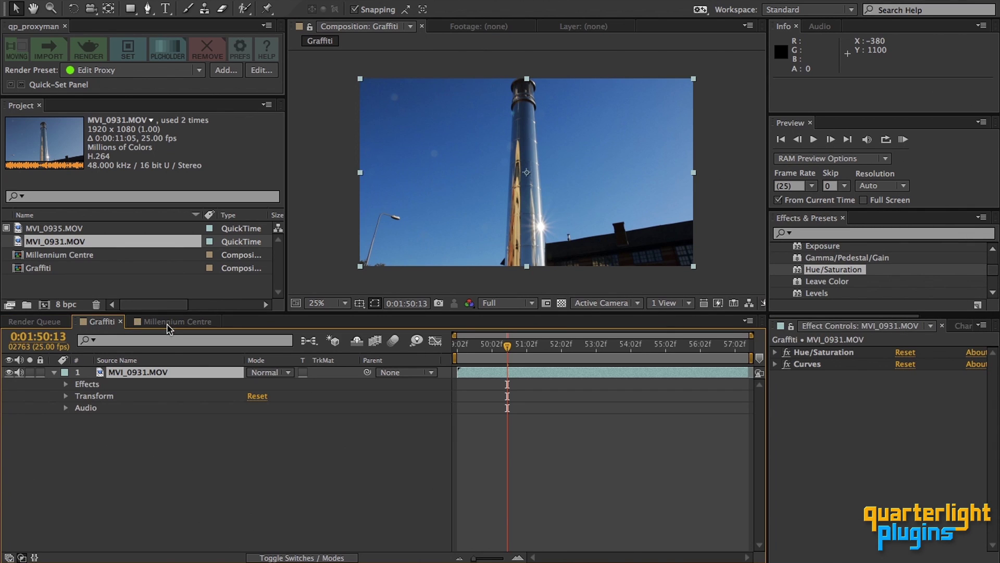
pyautogui.press('pagedown')
pyautogui.moveTo(525, 348); pyautogui.dragTo(510, 348)
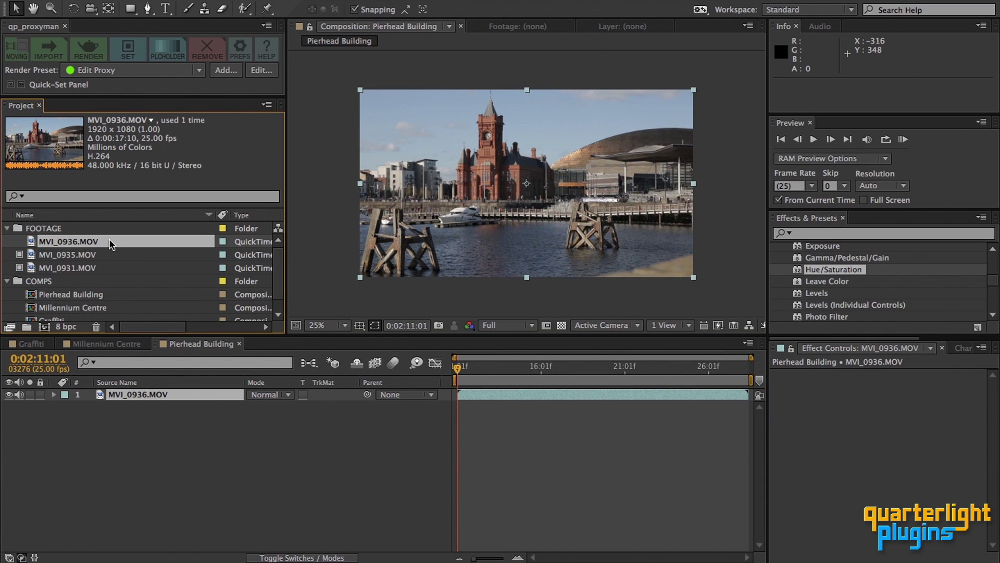
pyautogui.click(459, 367)
pyautogui.click(539, 371)
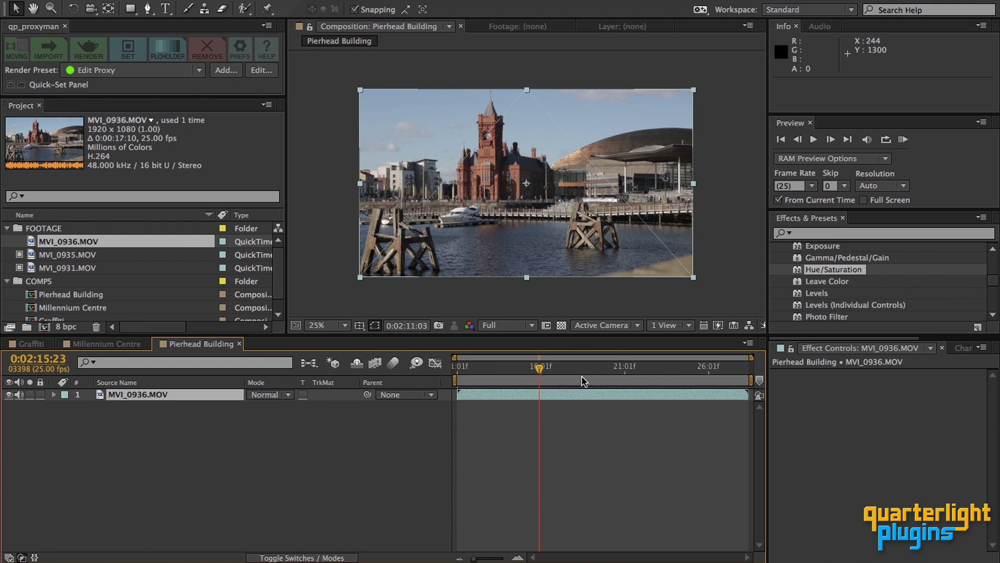
# Step: Render a single still TIFF proxy for MVI_0936.MOV and return to the Pierhead Building timeline
pyautogui.click(16, 52)
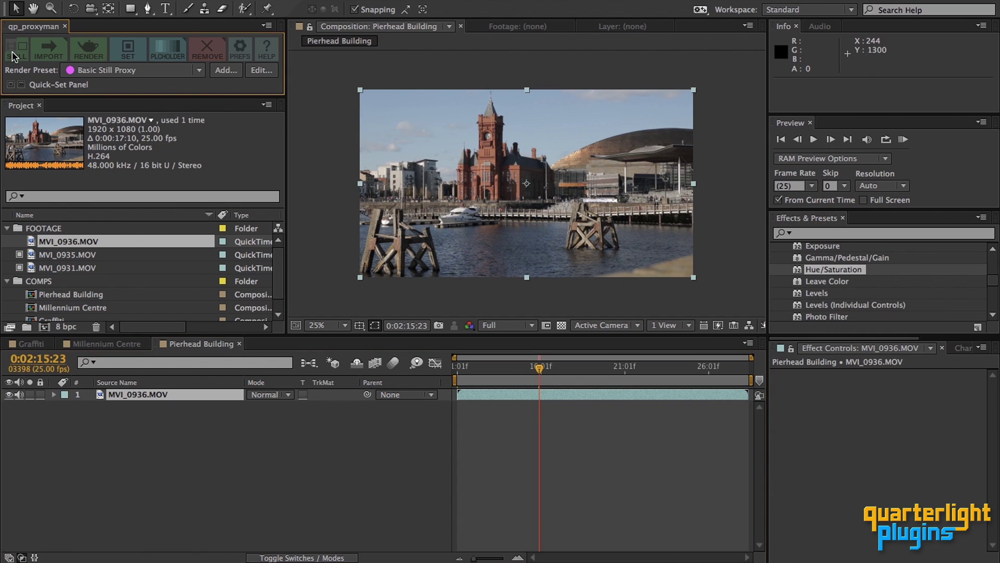
pyautogui.click(88, 52)
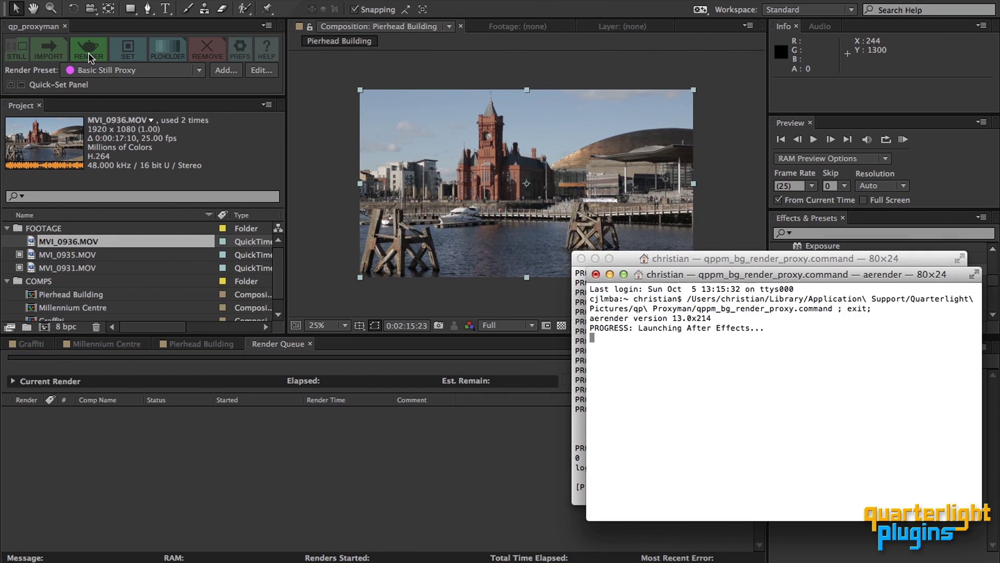
pyautogui.click(314, 267)
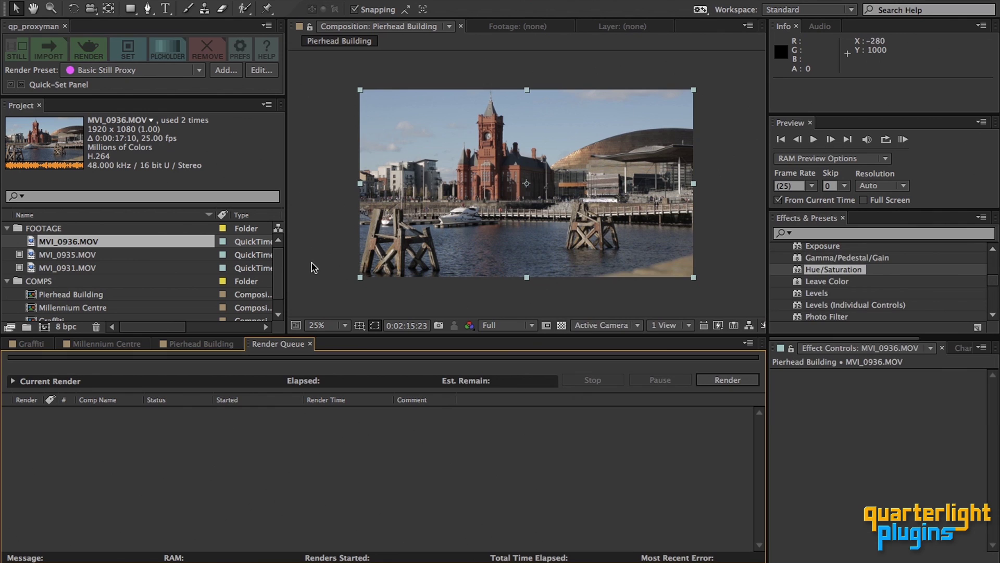
pyautogui.click(207, 344)
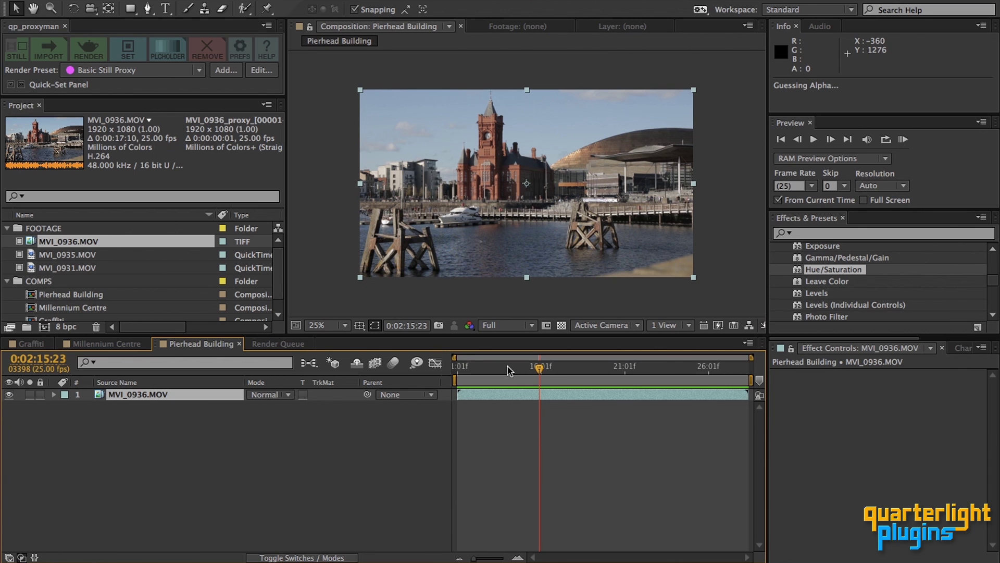
# Step: Scrub through the Pierhead Building shot to preview the ink reveal until the building is fully shown
pyautogui.moveTo(547, 367); pyautogui.dragTo(617, 367)
pyautogui.moveTo(617, 367); pyautogui.dragTo(496, 366)
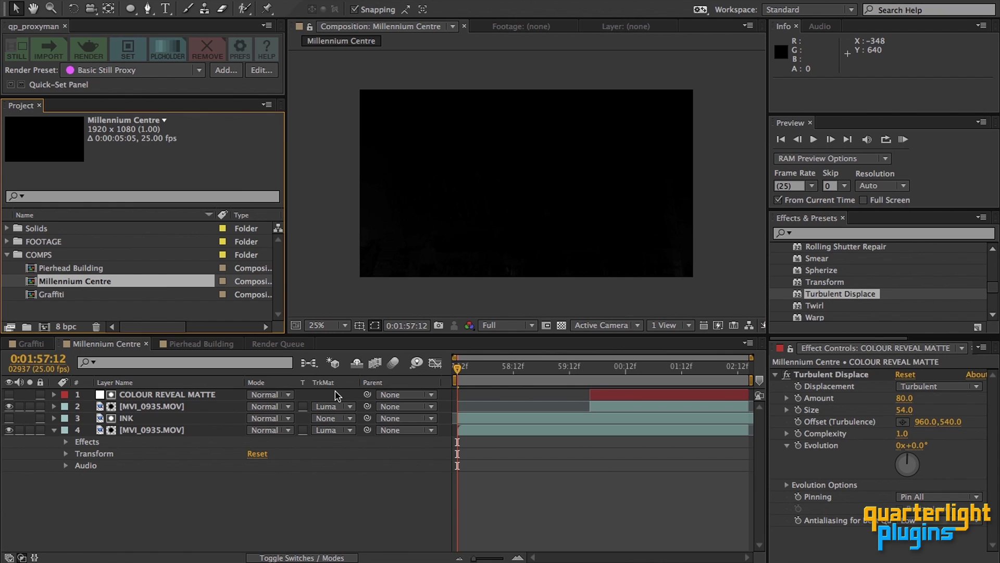
pyautogui.click(461, 366)
pyautogui.click(480, 367)
pyautogui.click(510, 368)
pyautogui.click(555, 369)
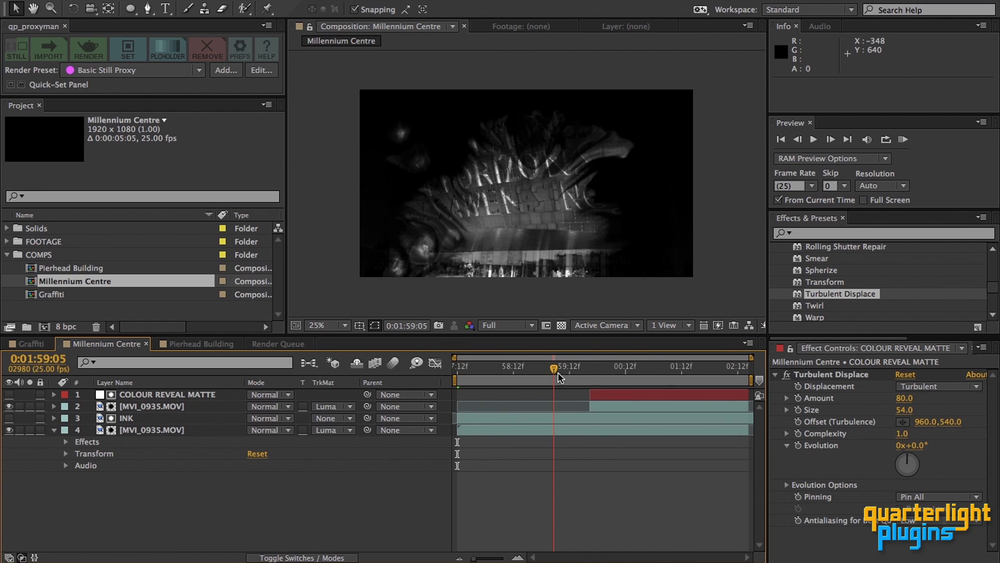
pyautogui.click(594, 374)
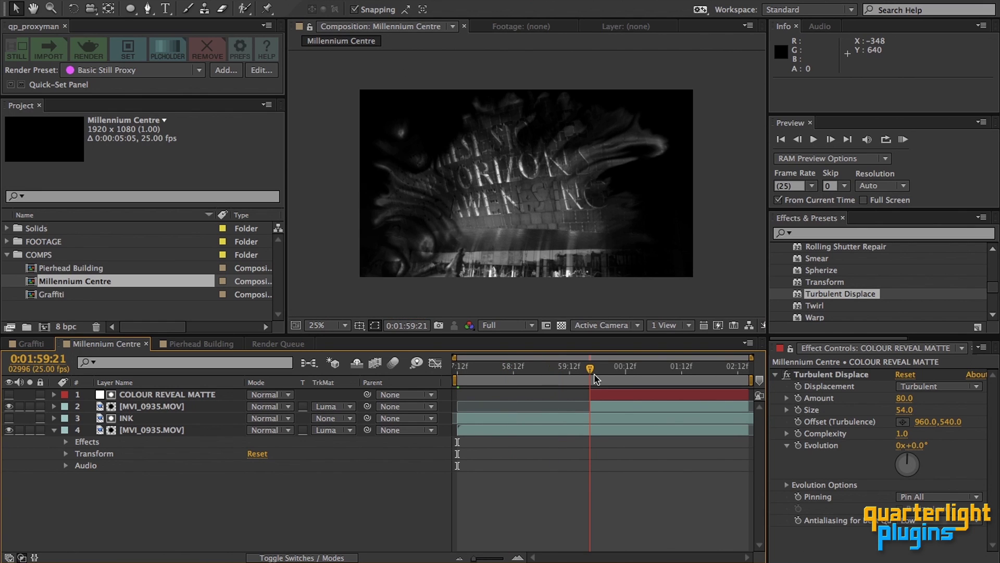
pyautogui.click(627, 374)
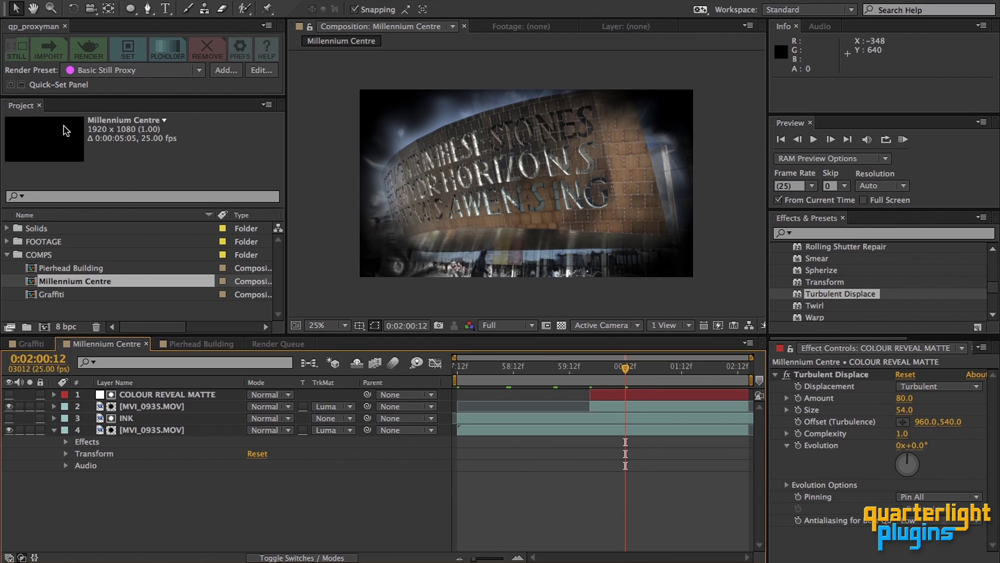
# Step: Render an HQ Proxy moving proxy of the Millennium Centre comp and confirm it is attached
pyautogui.click(19, 56)
pyautogui.click(146, 70)
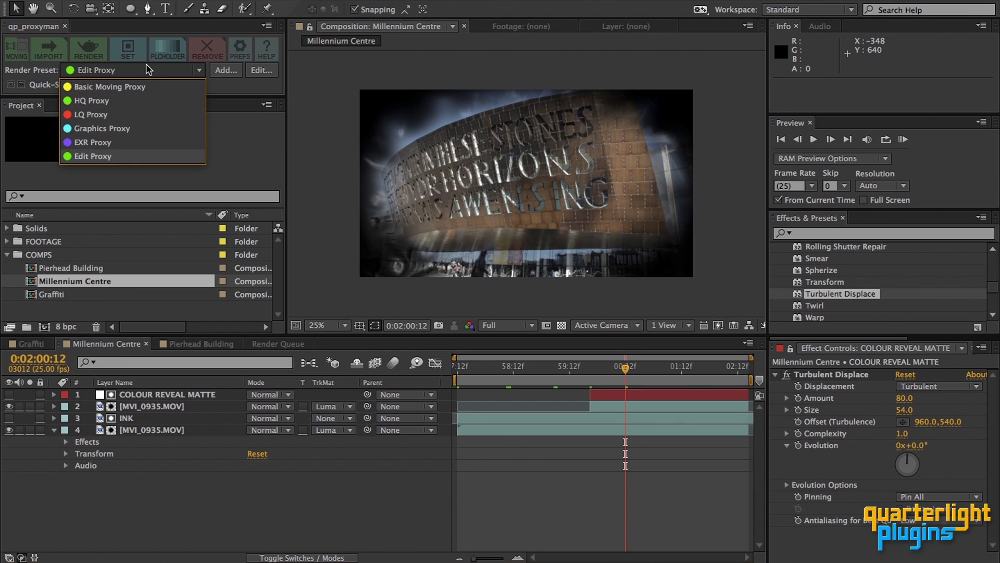
pyautogui.click(115, 100)
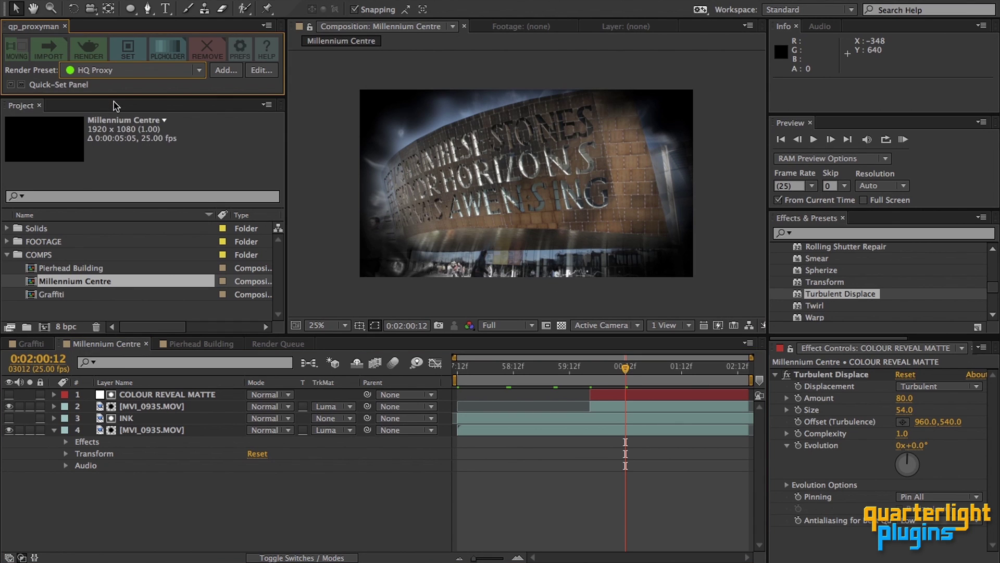
pyautogui.click(79, 279)
pyautogui.click(88, 49)
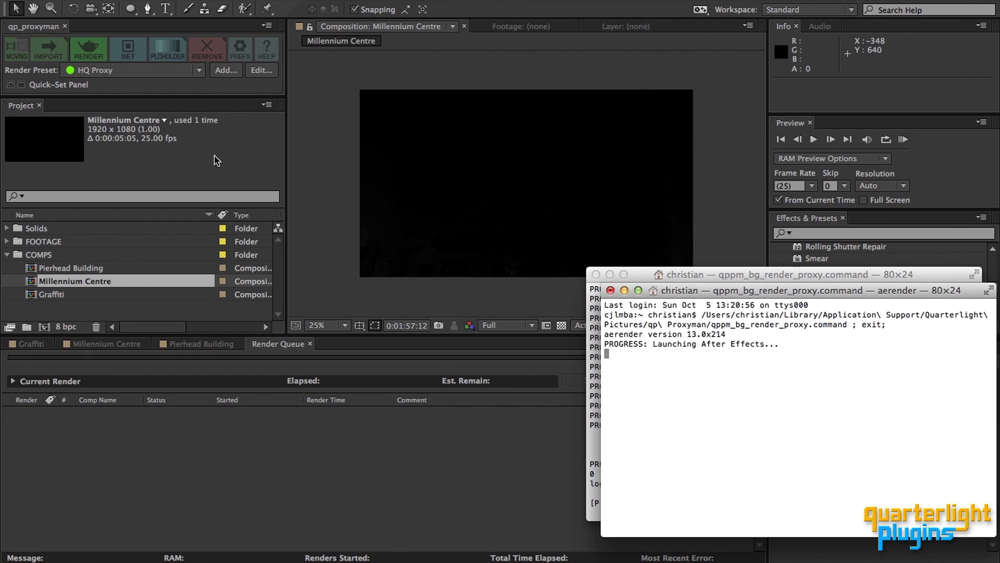
pyautogui.click(135, 346)
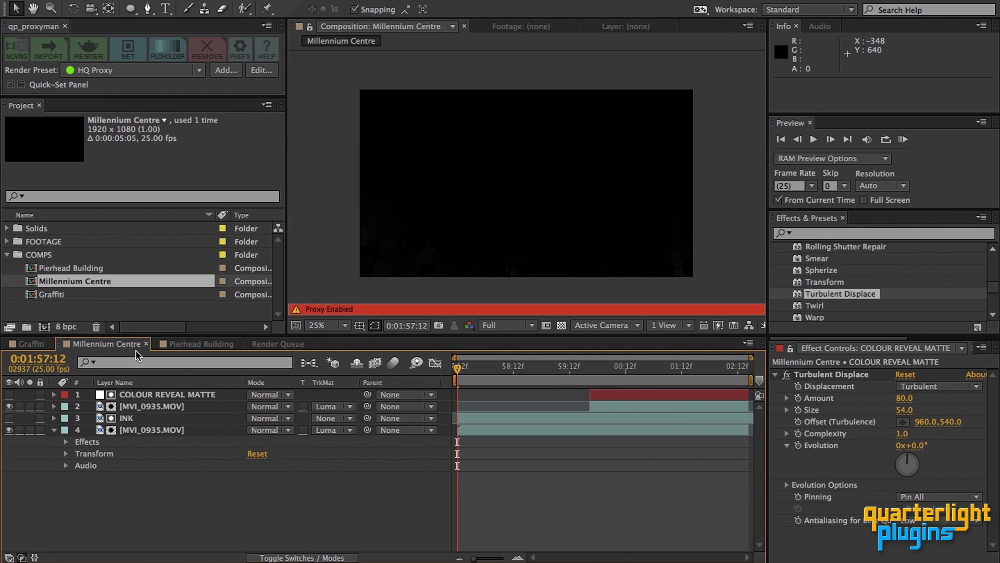
pyautogui.click(67, 280)
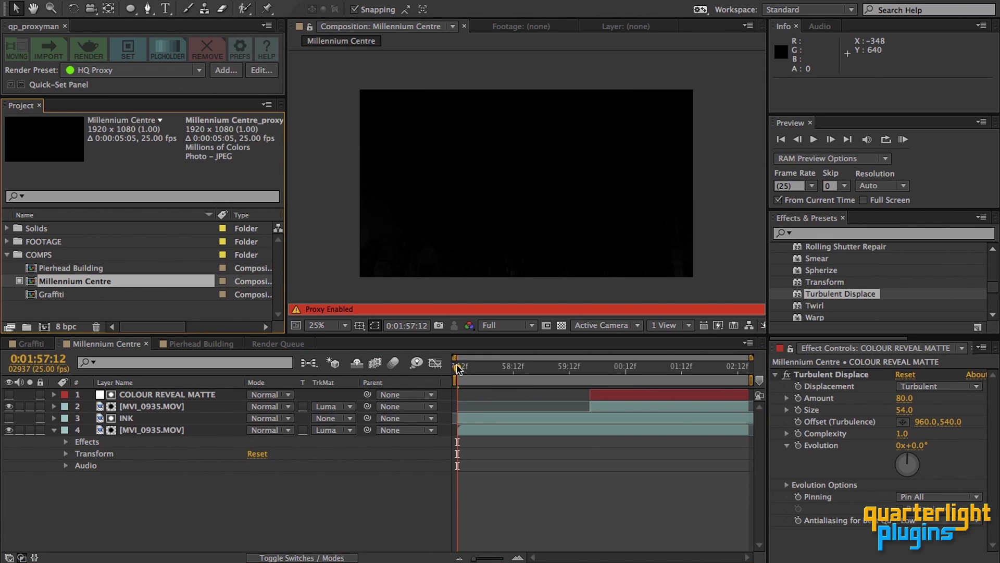
# Step: Preview the comp from its proxy, cancel REMOVE, and view then close the proxy cache manager
pyautogui.moveTo(459, 363); pyautogui.dragTo(709, 379)
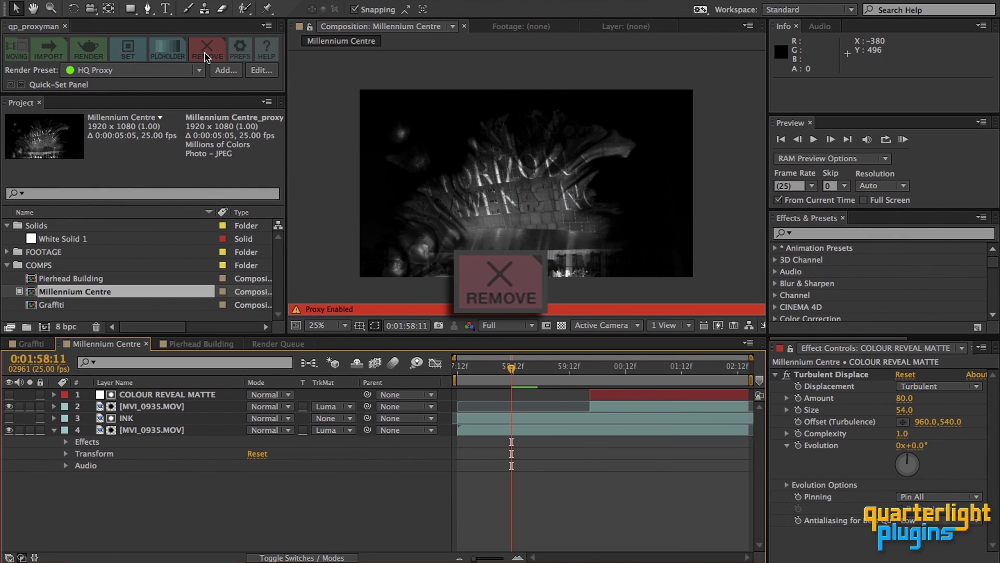
pyautogui.click(206, 52)
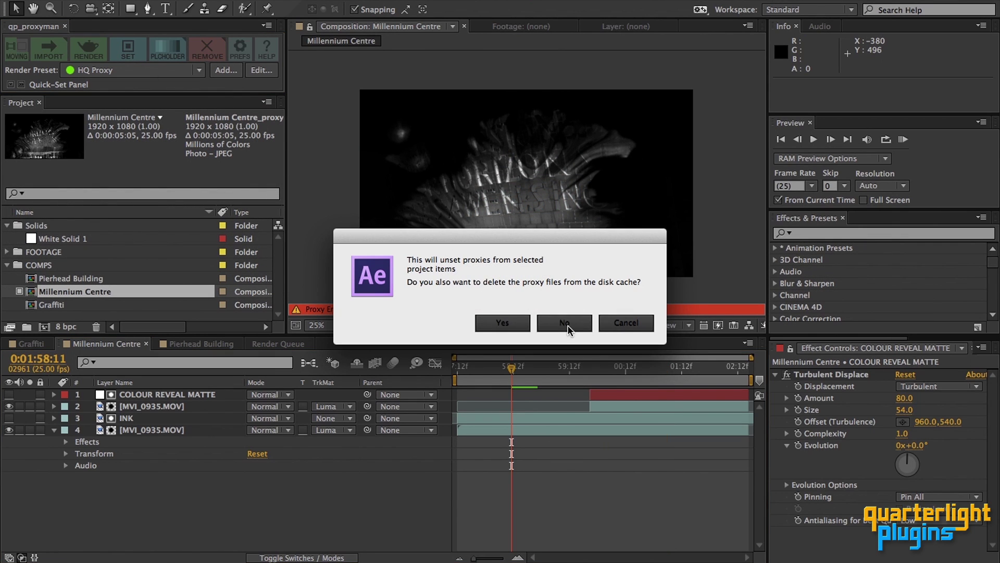
pyautogui.click(631, 324)
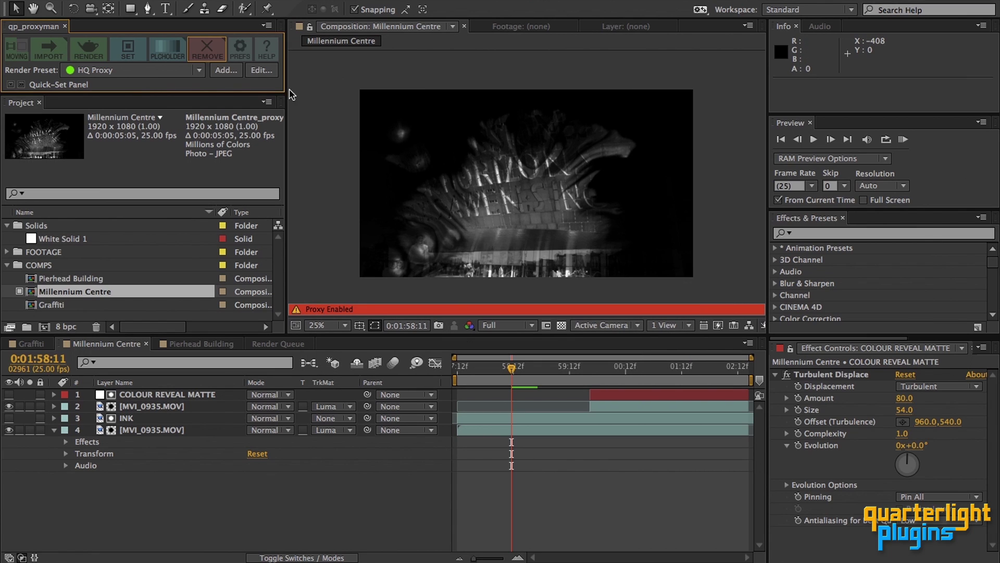
pyautogui.click(224, 52)
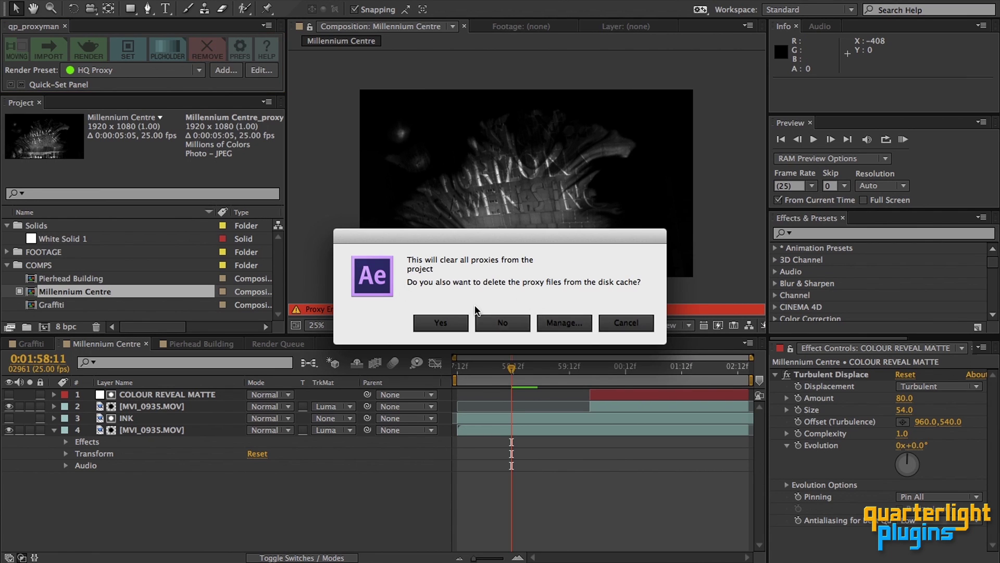
pyautogui.click(579, 324)
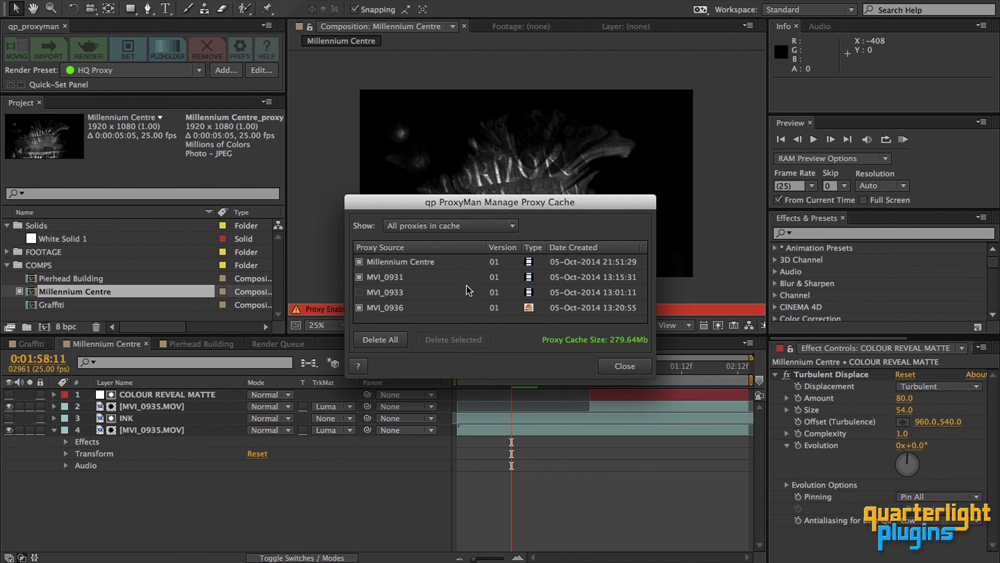
pyautogui.click(621, 367)
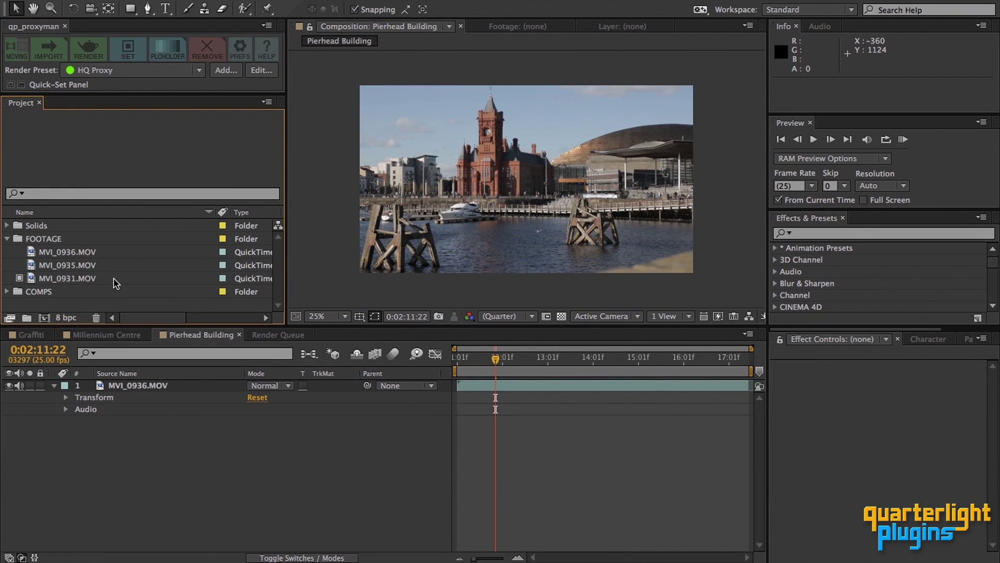
# Step: Assign the cached MVI_0936 TIFF proxy to the MVI_0936.MOV footage item using SET
pyautogui.click(88, 255)
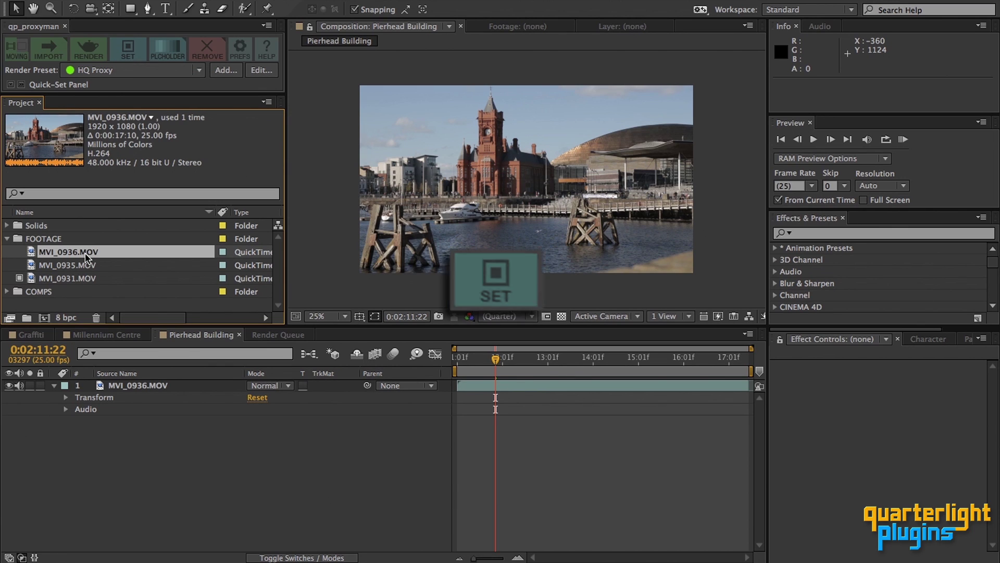
pyautogui.click(128, 49)
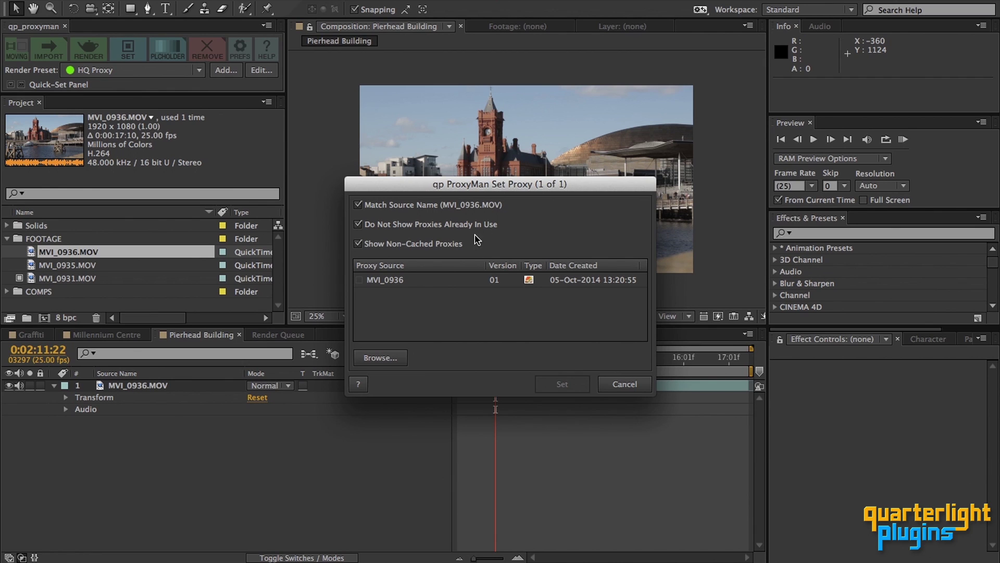
pyautogui.click(396, 281)
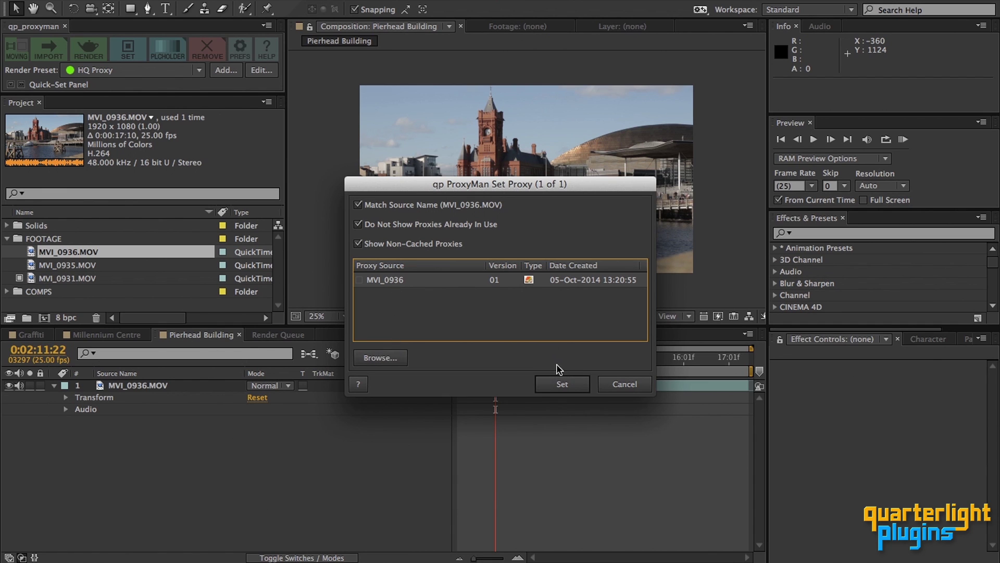
pyautogui.click(562, 384)
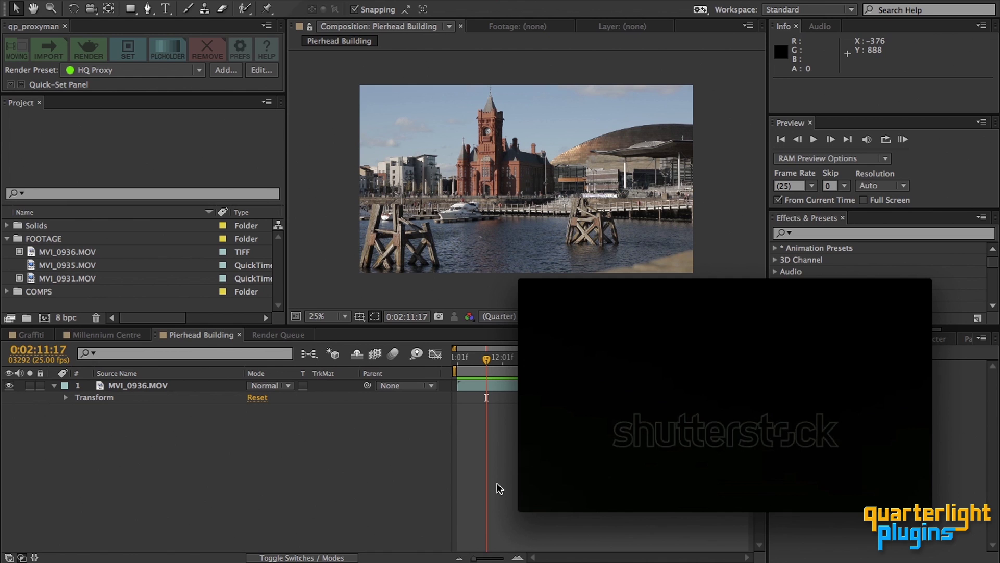
pyautogui.click(725, 464)
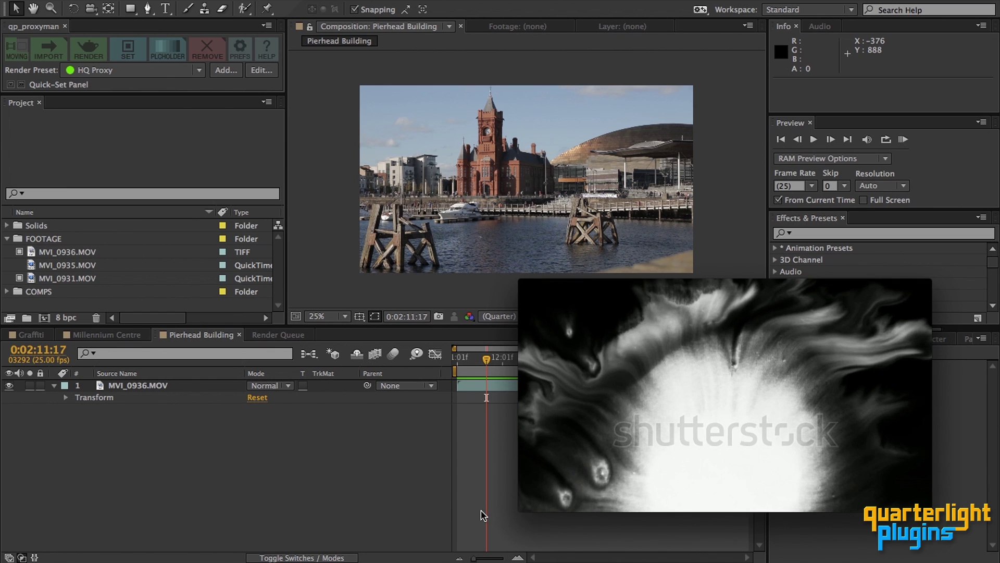
# Step: Create placeholder 3236200 from 3236200.mp4, scaled x2 with width 1920, giving 1920 × 1082
pyautogui.click(168, 50)
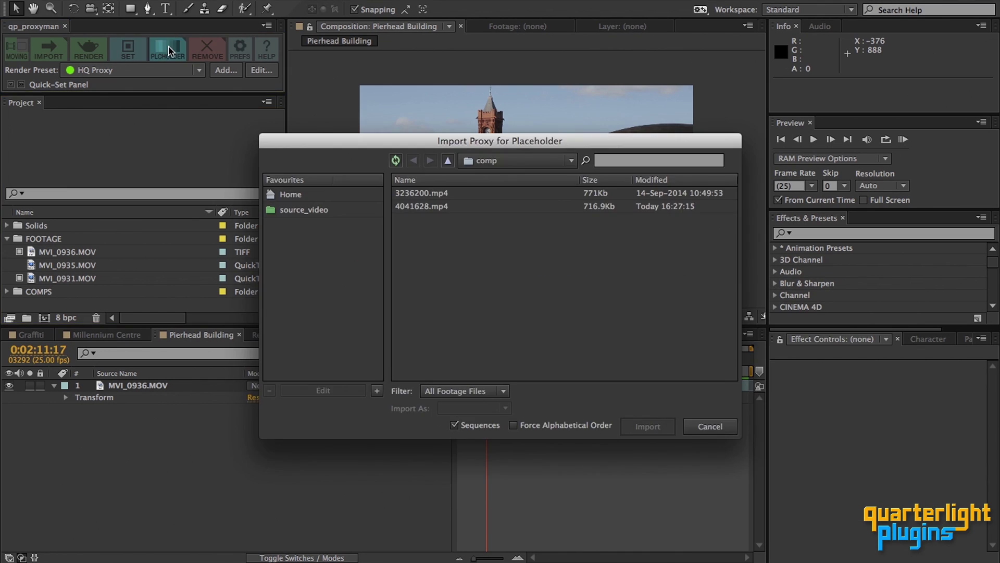
pyautogui.click(424, 194)
pyautogui.click(648, 427)
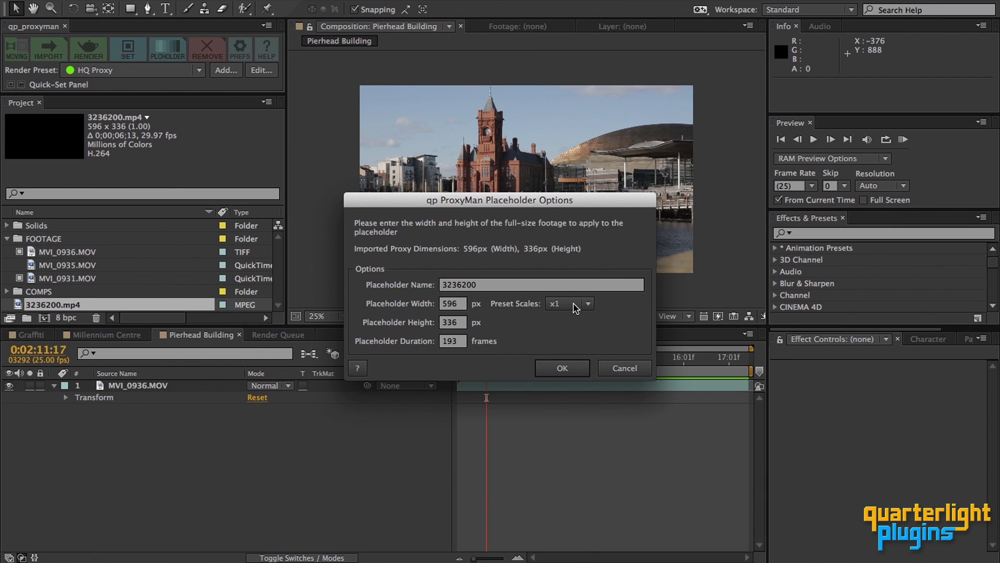
pyautogui.click(575, 307)
pyautogui.click(558, 349)
pyautogui.click(460, 307)
pyautogui.press('Tab')
pyautogui.click(562, 368)
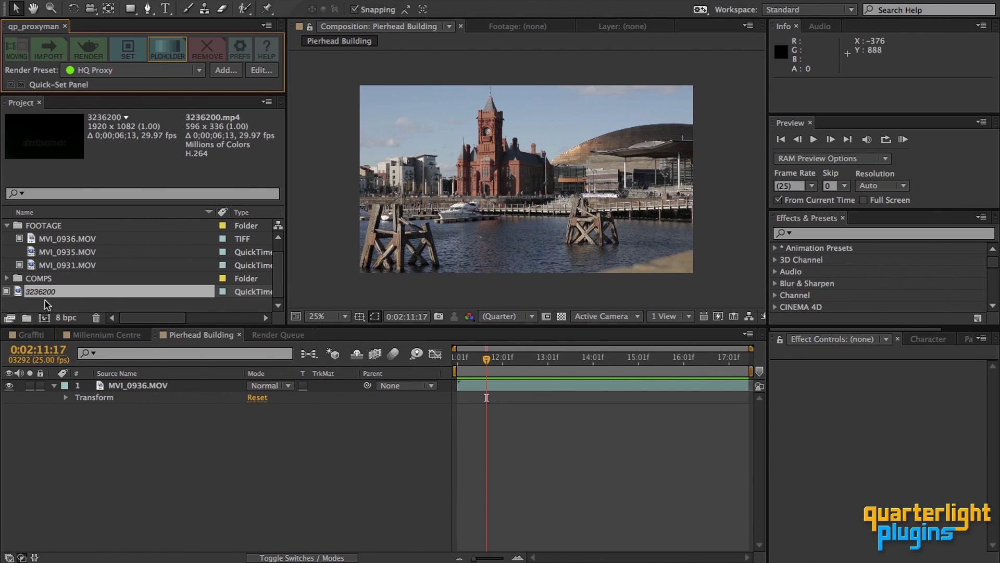
# Step: Add the 3236200 placeholder as layer 1, make it MVI_0936.MOV's Luma matte, and scrub to preview
pyautogui.moveTo(44, 294); pyautogui.dragTo(81, 383)
pyautogui.click(329, 399)
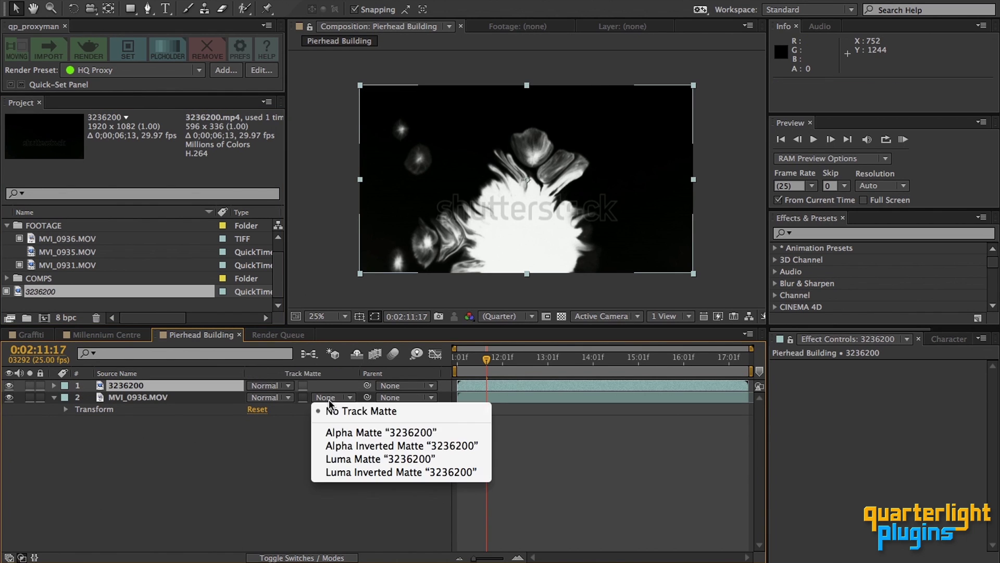
pyautogui.click(342, 458)
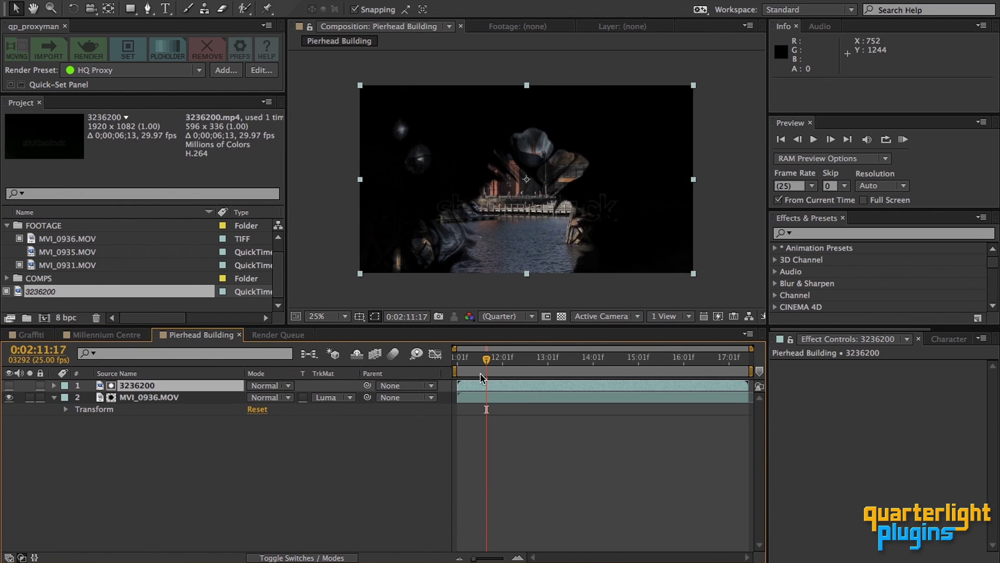
pyautogui.click(461, 362)
pyautogui.moveTo(460, 363); pyautogui.dragTo(629, 359)
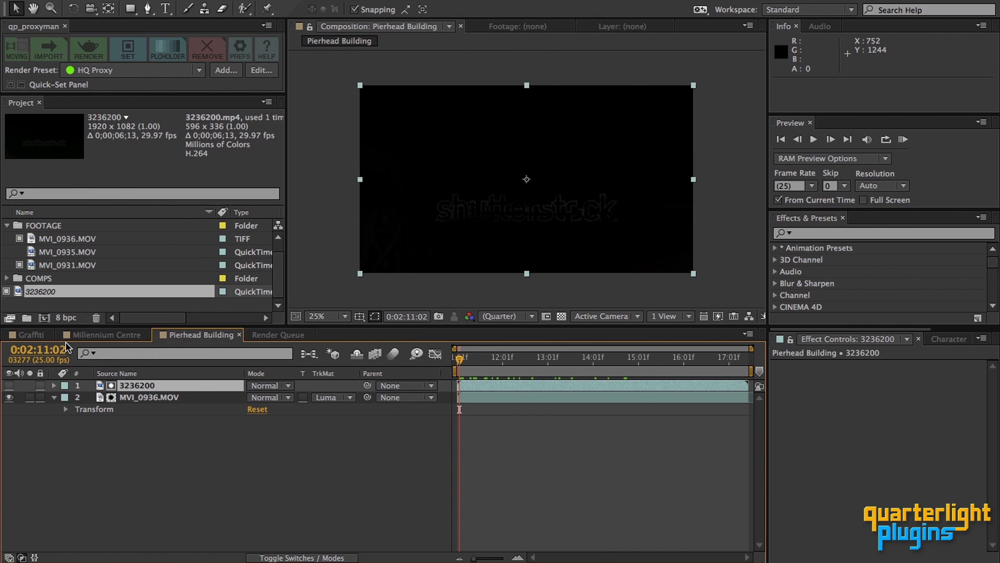
# Step: Swap the 3236200 placeholder's proxy for 4041628.mp4 (596 x 336) and scrub to preview the new ink reveal
pyautogui.click(41, 291)
pyautogui.click(176, 54)
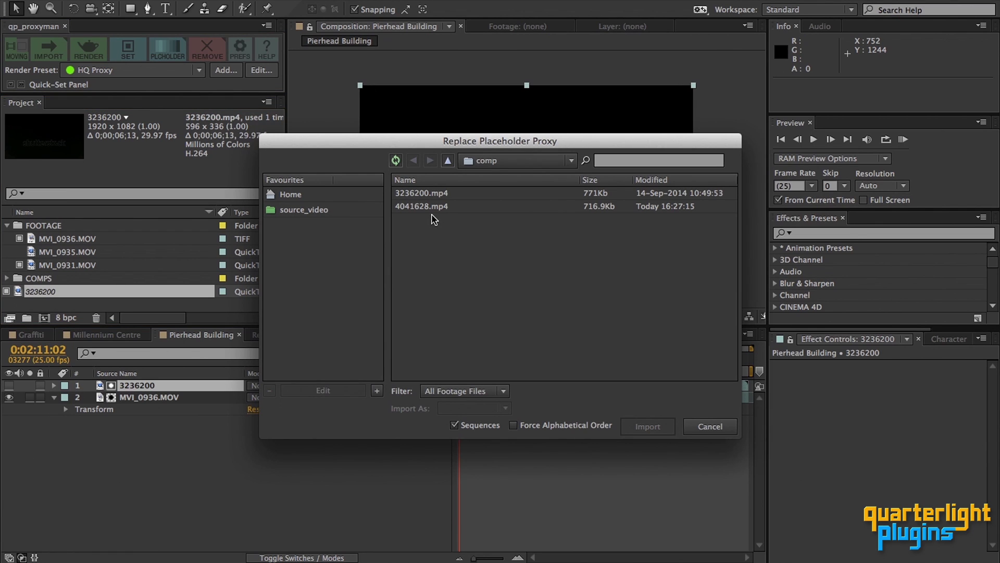
pyautogui.click(417, 206)
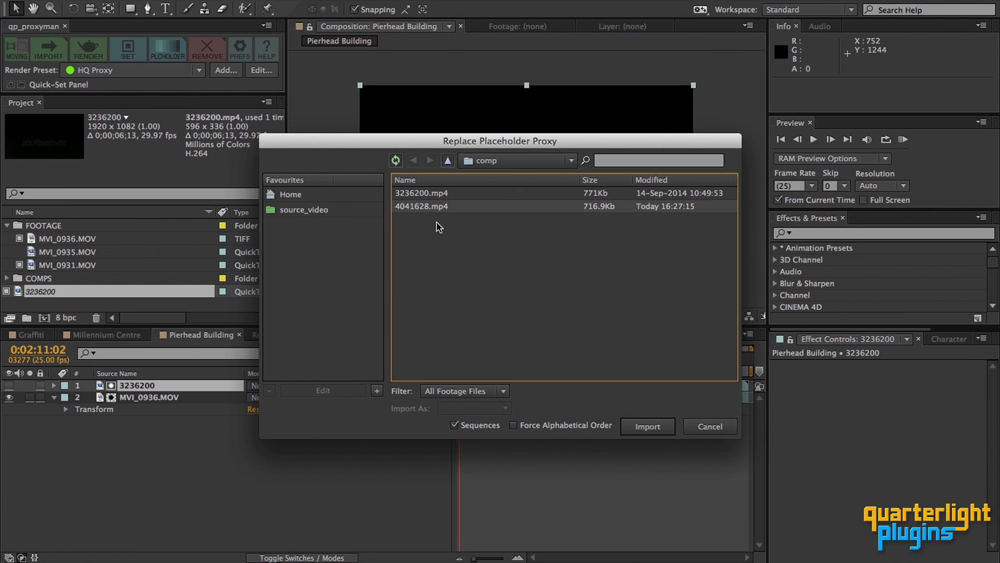
pyautogui.click(635, 426)
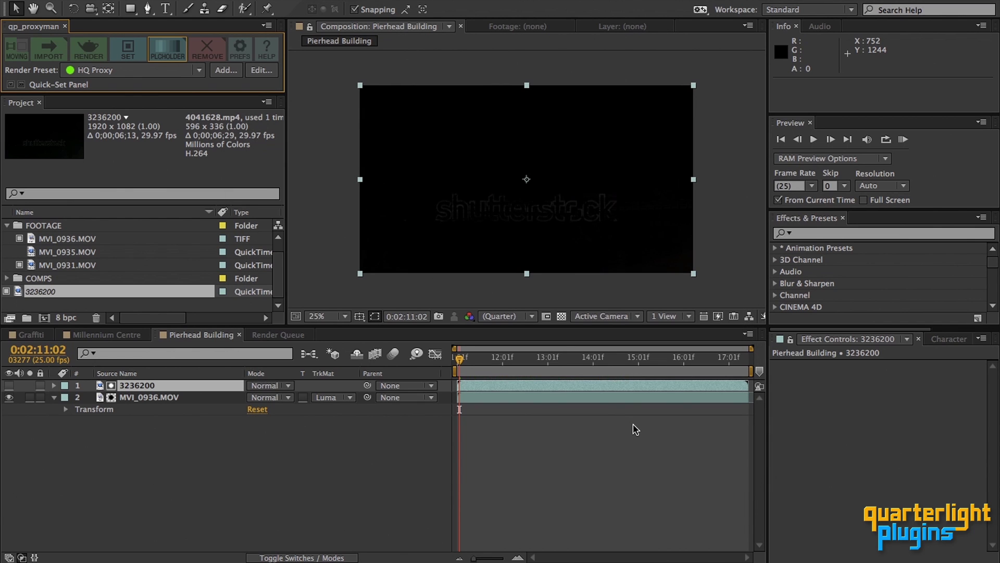
pyautogui.moveTo(468, 358); pyautogui.dragTo(519, 367)
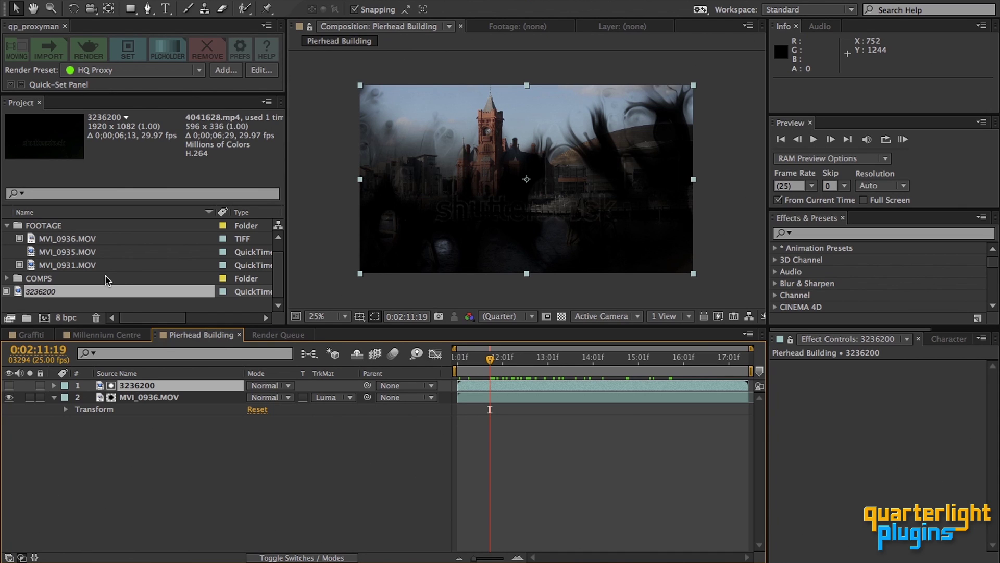
# Step: Replace the 3236200 placeholder with full-resolution shutterstock_v4041628.mov (1920 x 1080) from the ink folder and preview the matte
pyautogui.click(51, 292)
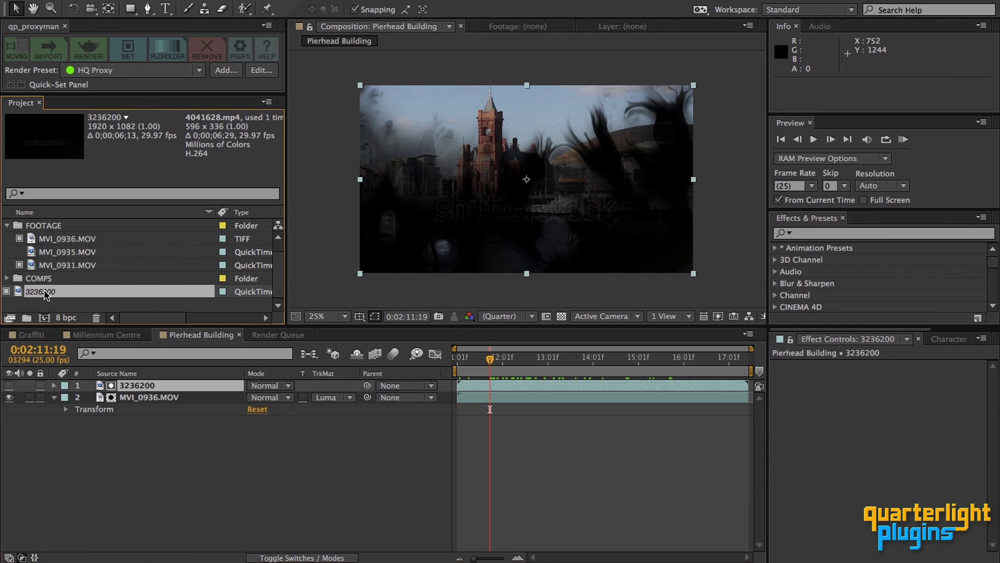
pyautogui.click(168, 50)
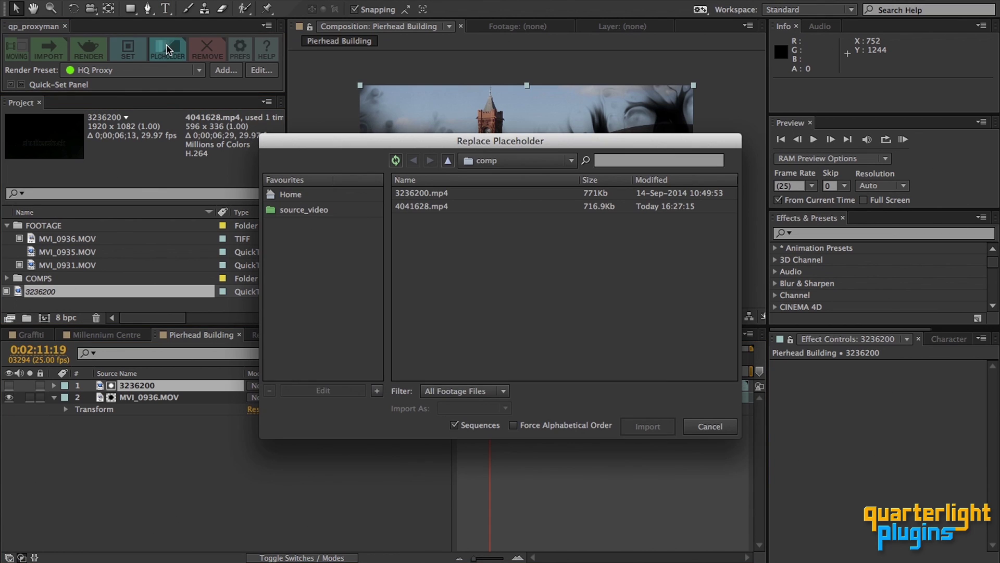
pyautogui.click(447, 161)
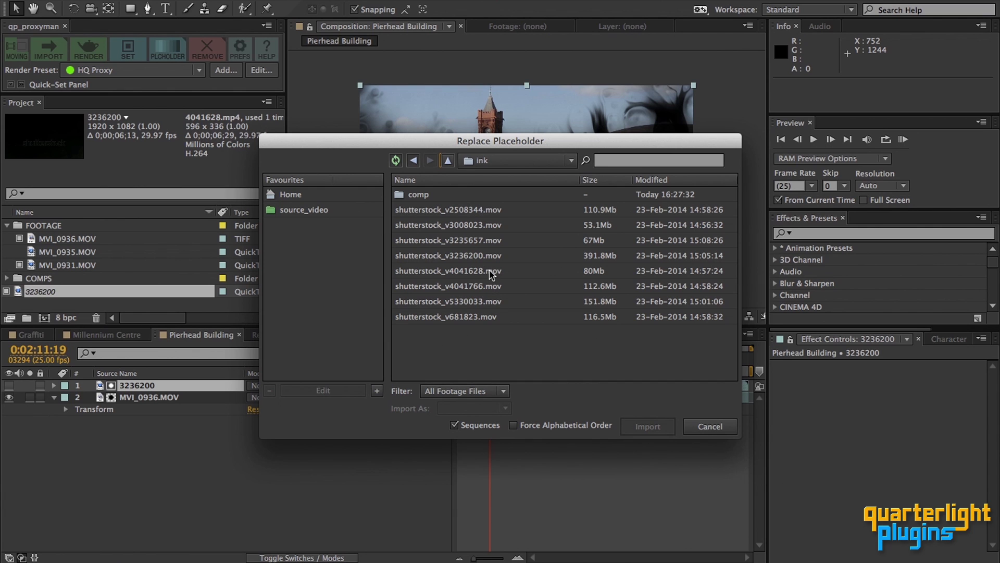
pyautogui.click(484, 271)
pyautogui.click(648, 425)
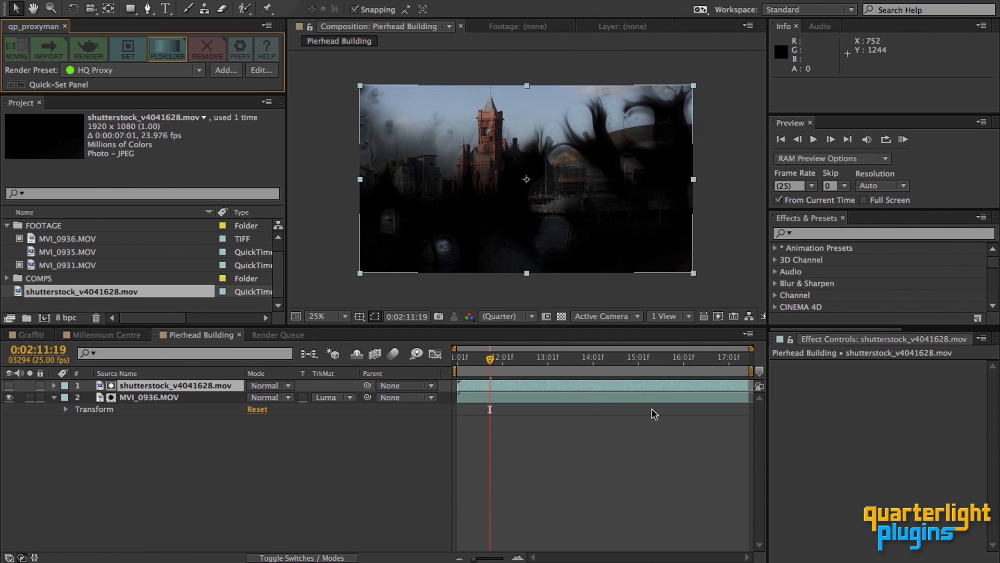
pyautogui.moveTo(489, 358)
pyautogui.mouseDown()
pyautogui.moveTo(612, 364)
pyautogui.moveTo(496, 363)
pyautogui.moveTo(593, 364)
pyautogui.moveTo(505, 365)
pyautogui.mouseUp()
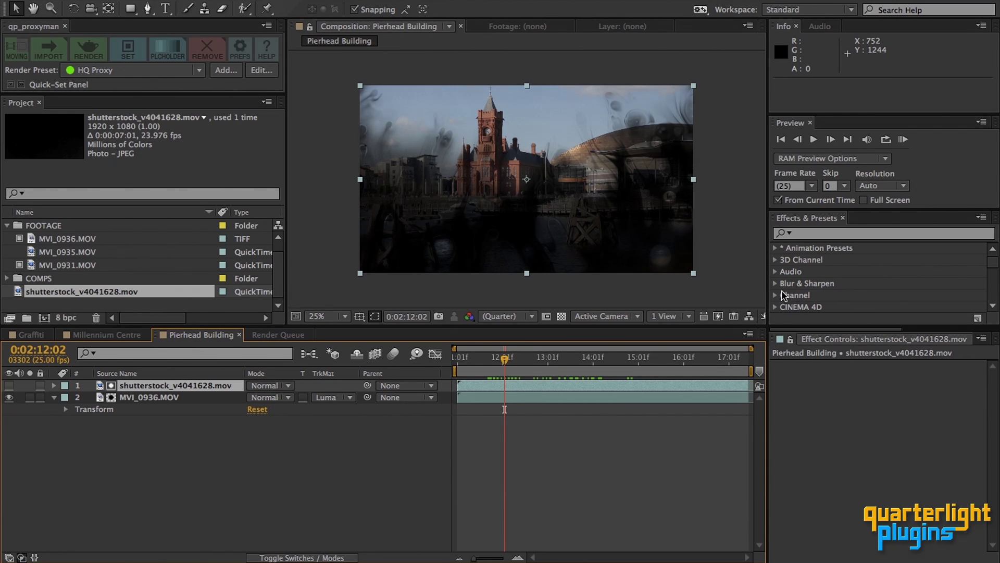